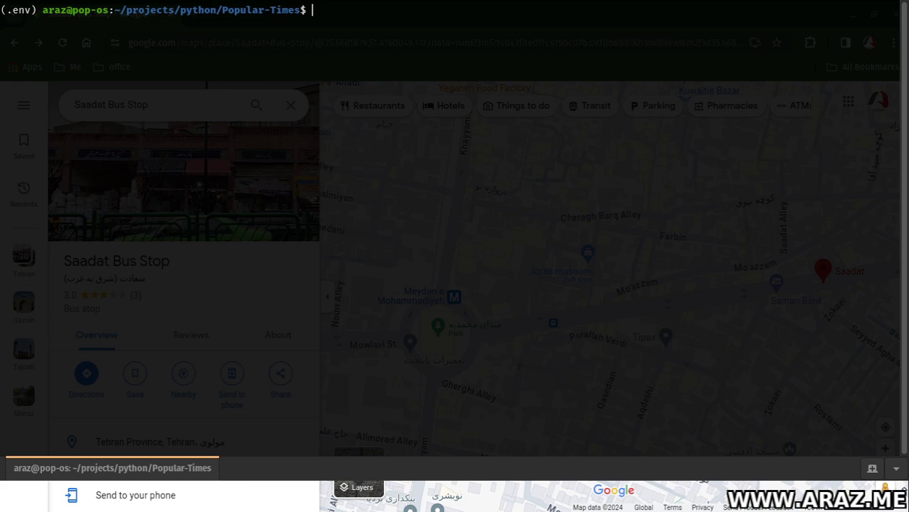
Hide the terminal and review the Saadat Bus Stop page's Popular times chart.
{"action": "key", "text": "F12"}
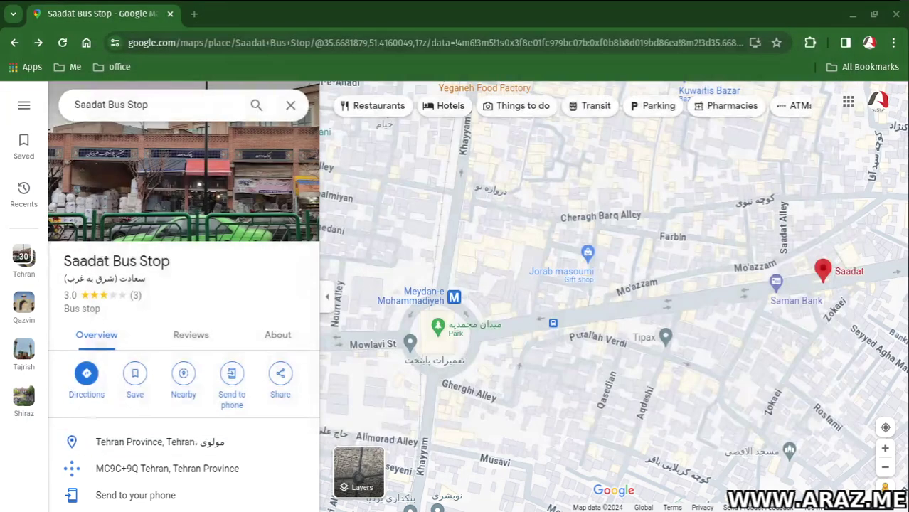
{"action": "scroll", "coordinate": [201, 313], "scroll_direction": "down", "scroll_amount": 5}
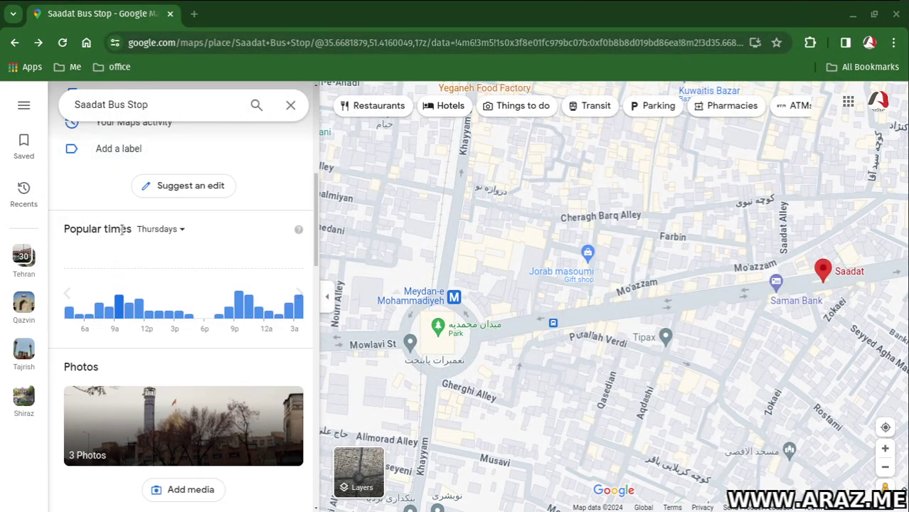
{"action": "scroll", "coordinate": [238, 178], "scroll_direction": "up", "scroll_amount": 5}
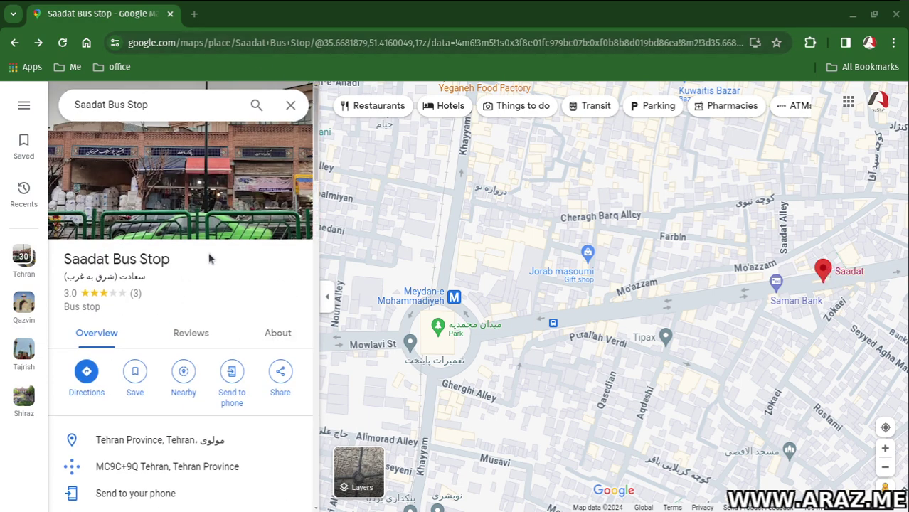
{"action": "mouse_move", "coordinate": [844, 276]}
{"action": "scroll", "coordinate": [162, 305], "scroll_direction": "down", "scroll_amount": 5}
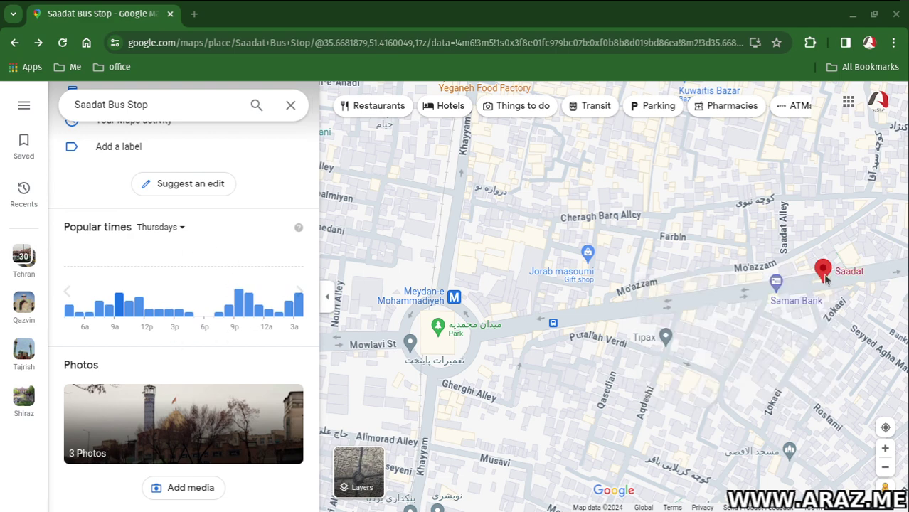
{"action": "scroll", "coordinate": [270, 250], "scroll_direction": "up", "scroll_amount": 5}
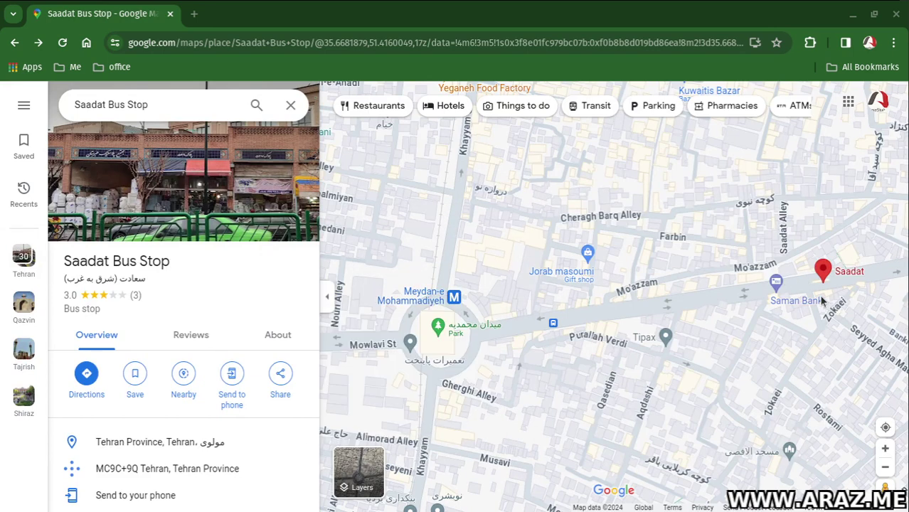
{"action": "mouse_move", "coordinate": [428, 298]}
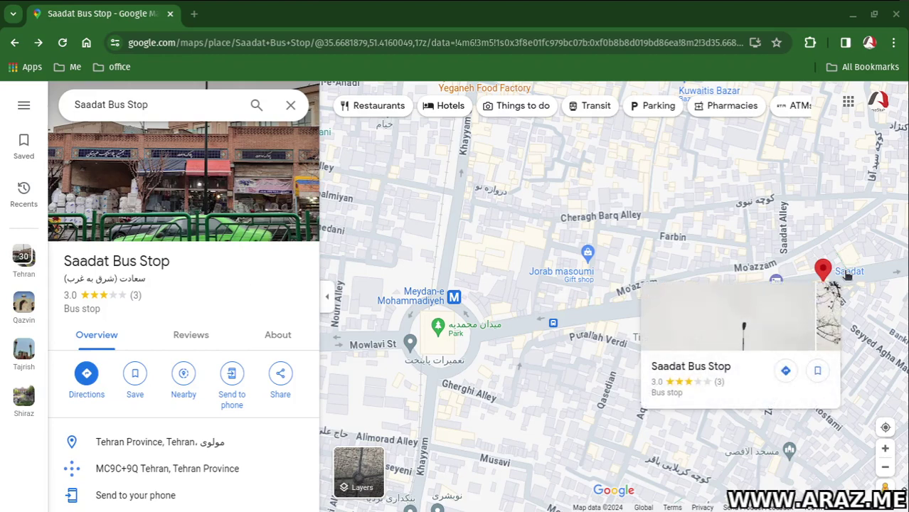
Copy the Saadat Bus Stop page link from the address bar and bring back the terminal.
{"action": "left_click", "coordinate": [369, 42]}
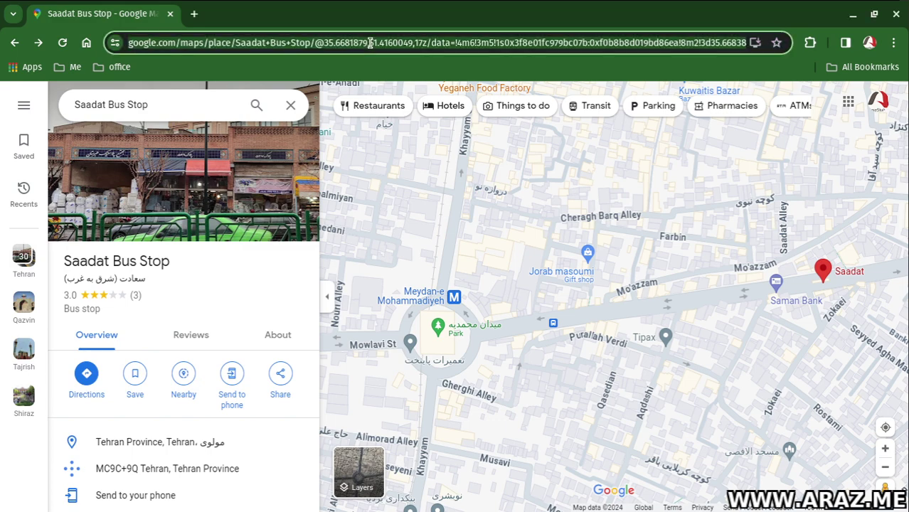
{"action": "right_click", "coordinate": [370, 42]}
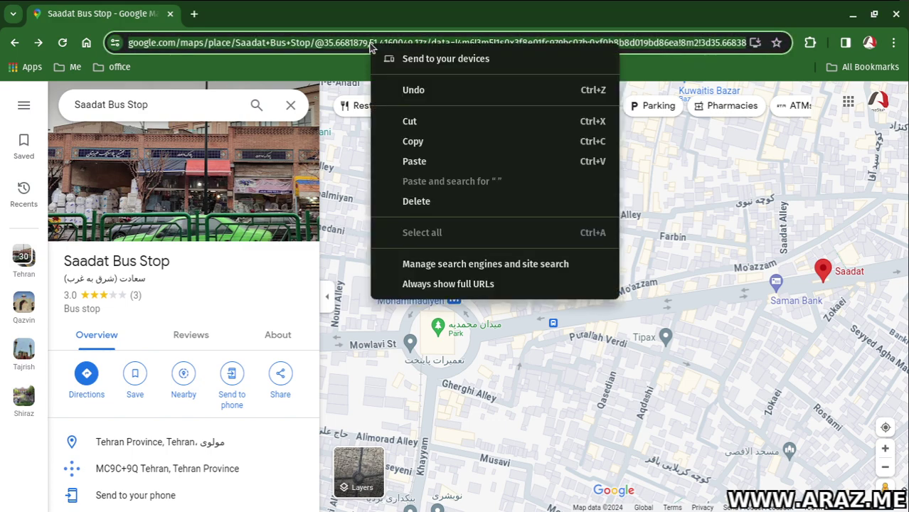
{"action": "left_click", "coordinate": [427, 142]}
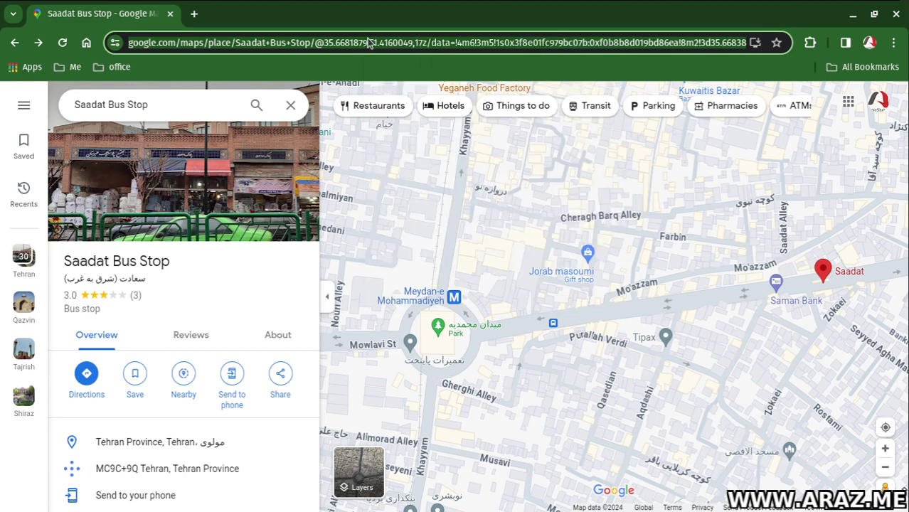
{"action": "key", "text": "F12"}
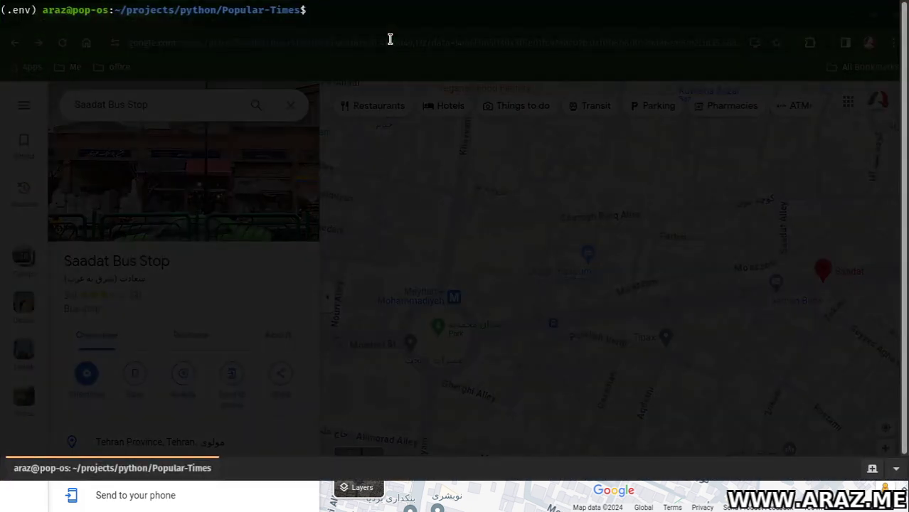
Create an empty testlink file and paste the Saadat Bus Stop link into it in nano.
{"action": "type", "text": "touch testlink"}
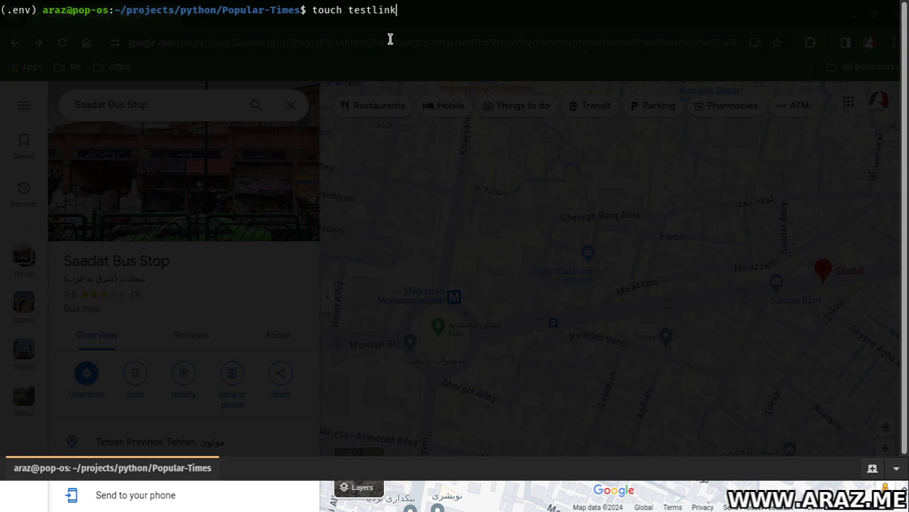
{"action": "key", "text": "Return"}
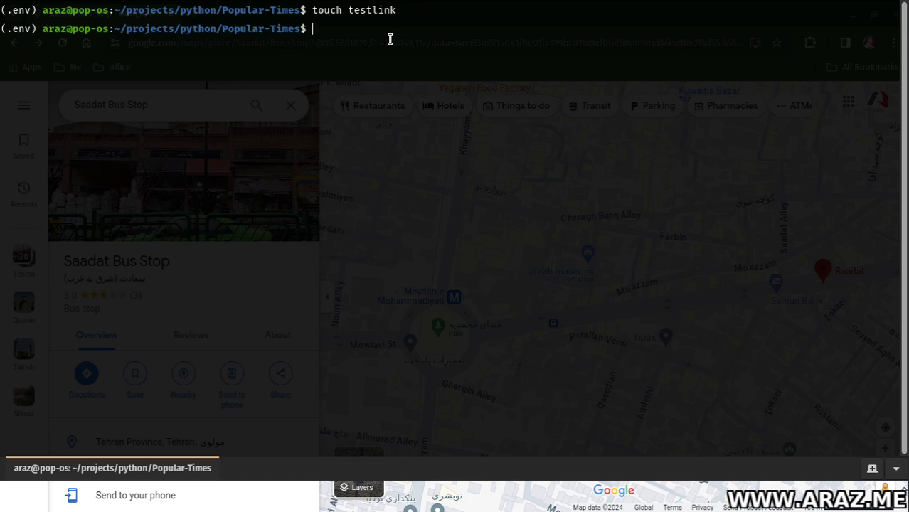
{"action": "type", "text": "nano testlink"}
{"action": "key", "text": "Return"}
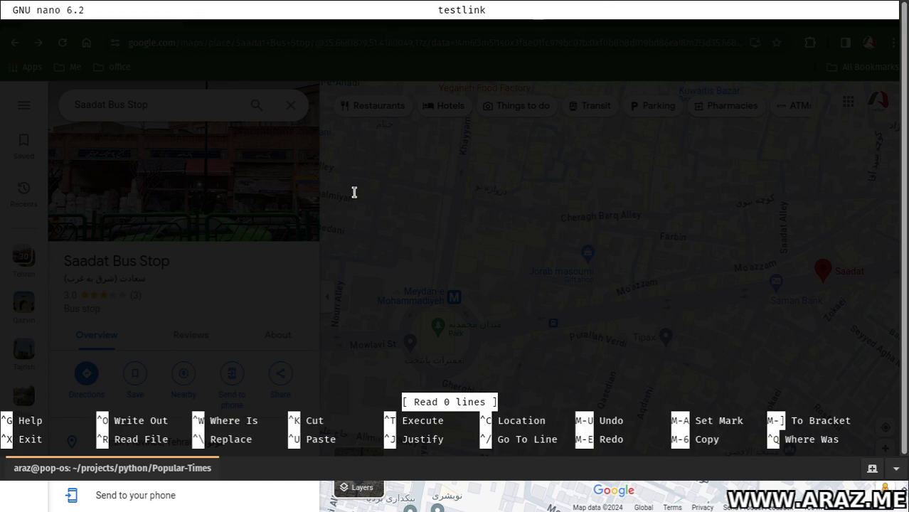
{"action": "right_click", "coordinate": [182, 89]}
{"action": "left_click", "coordinate": [215, 117]}
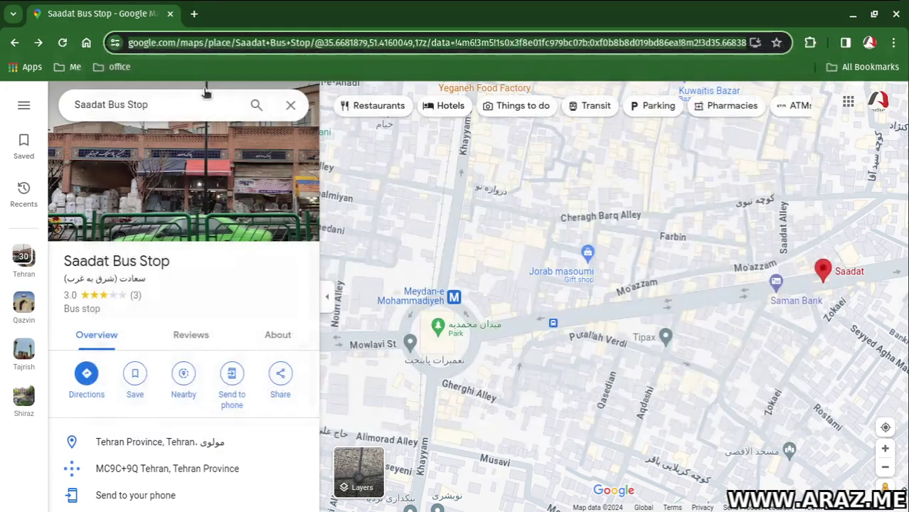
Open the Meydan-e Mohammadiyeh subway station page and check its Popular times.
{"action": "key", "text": "F12"}
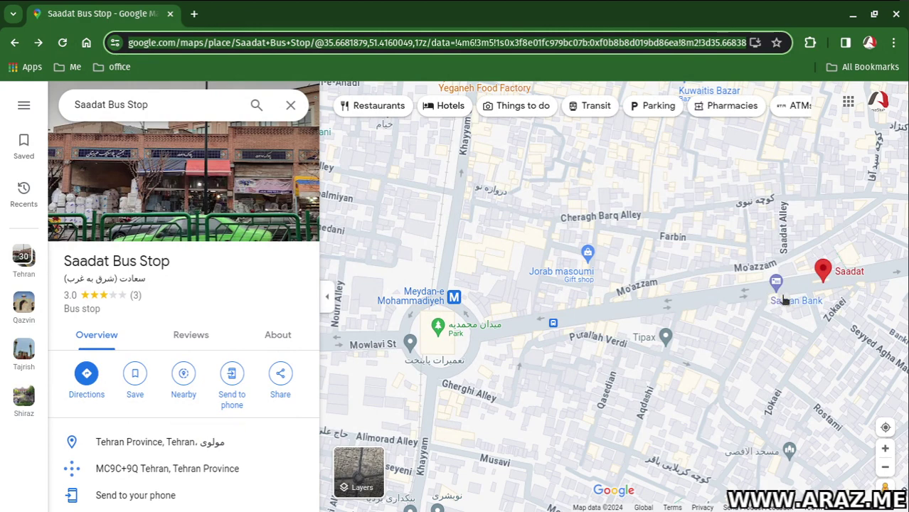
{"action": "left_click", "coordinate": [431, 306]}
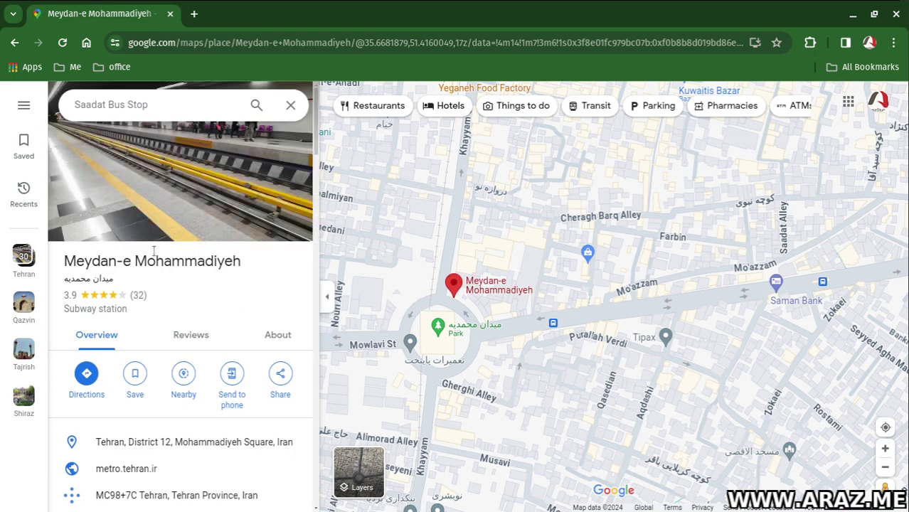
{"action": "scroll", "coordinate": [165, 261], "scroll_direction": "down", "scroll_amount": 8}
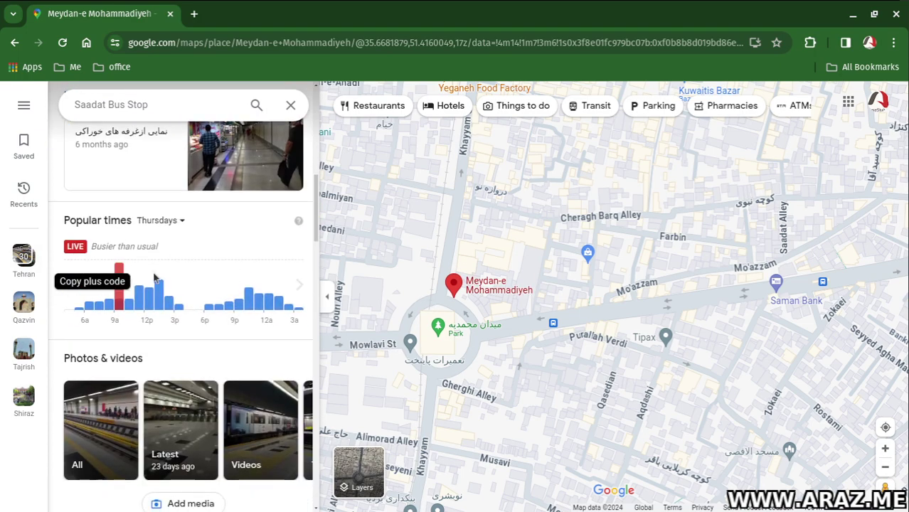
{"action": "scroll", "coordinate": [173, 287], "scroll_direction": "up", "scroll_amount": 5}
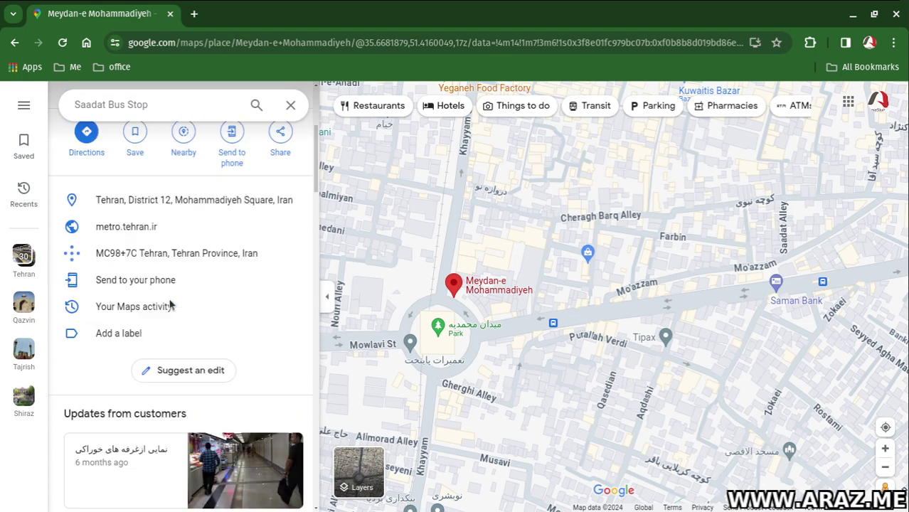
Copy the station page link and switch back to the testlink editor.
{"action": "right_click", "coordinate": [308, 45]}
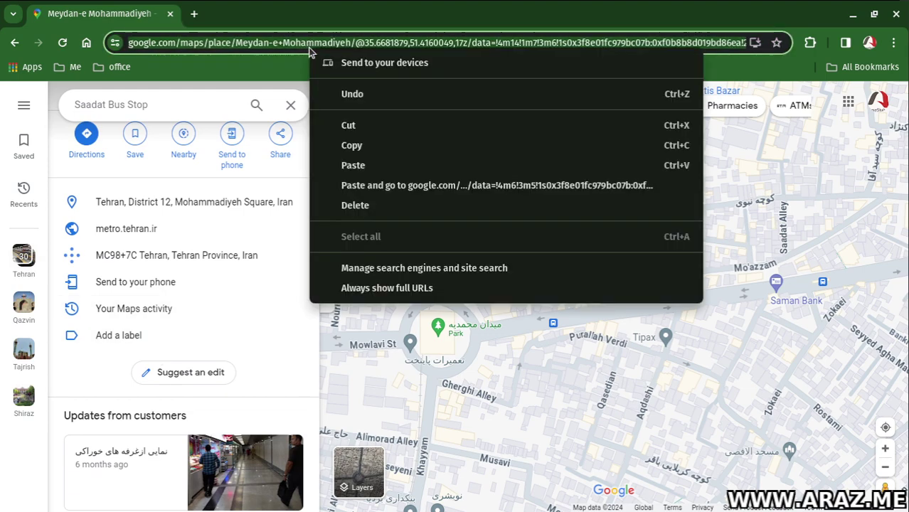
{"action": "left_click", "coordinate": [355, 150]}
{"action": "key", "text": "alt+Tab"}
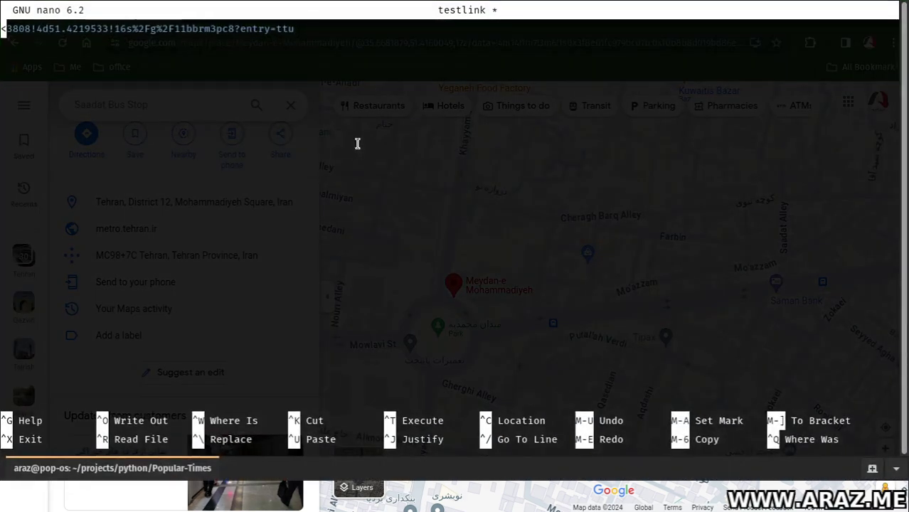
Paste the subway station link on line two of testlink and save the file.
{"action": "key", "text": "Return"}
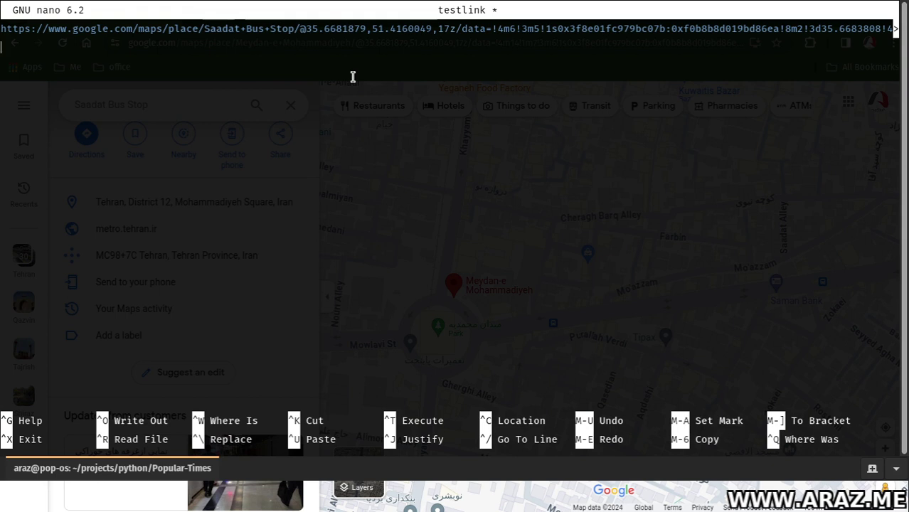
{"action": "right_click", "coordinate": [96, 65]}
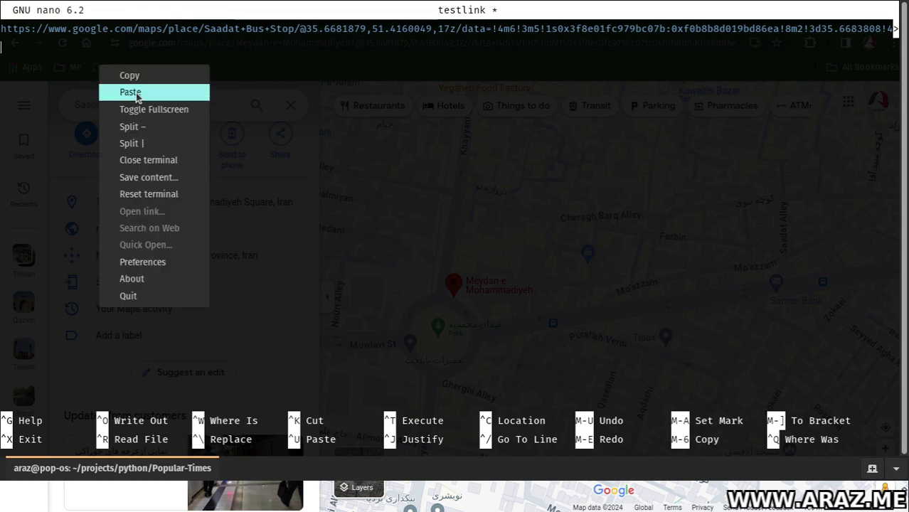
{"action": "left_click", "coordinate": [132, 93]}
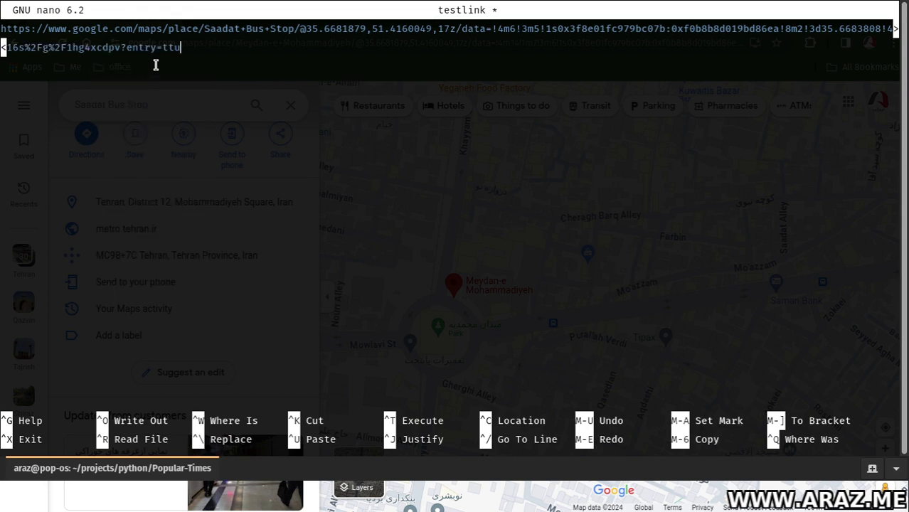
{"action": "key", "text": "ctrl+x"}
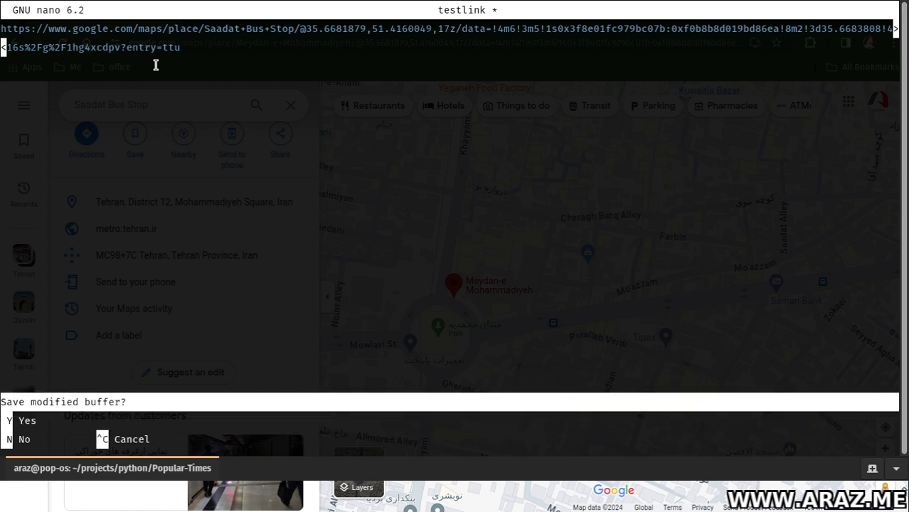
{"action": "key", "text": "y"}
{"action": "key", "text": "Return"}
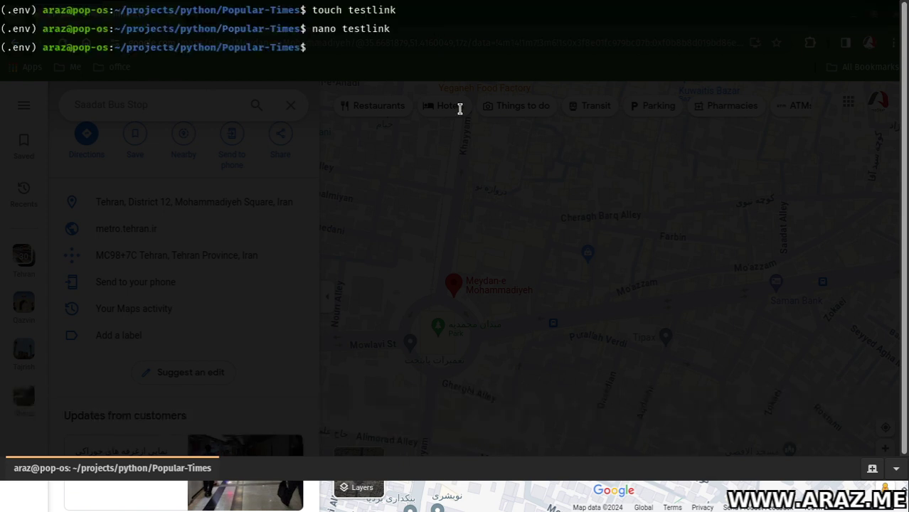
Print testlink to verify both links, clear the screen, and run python main.py testlink.
{"action": "type", "text": "cat testlink"}
{"action": "key", "text": "Return"}
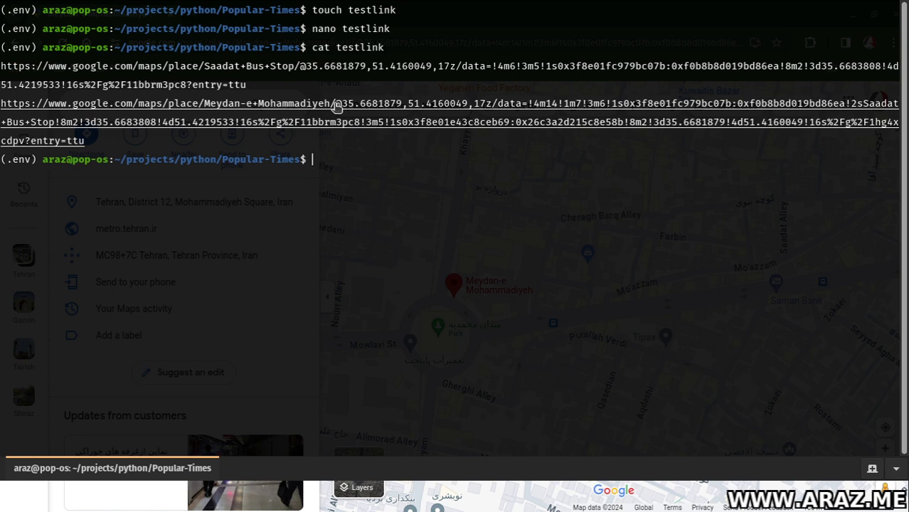
{"action": "type", "text": "clear"}
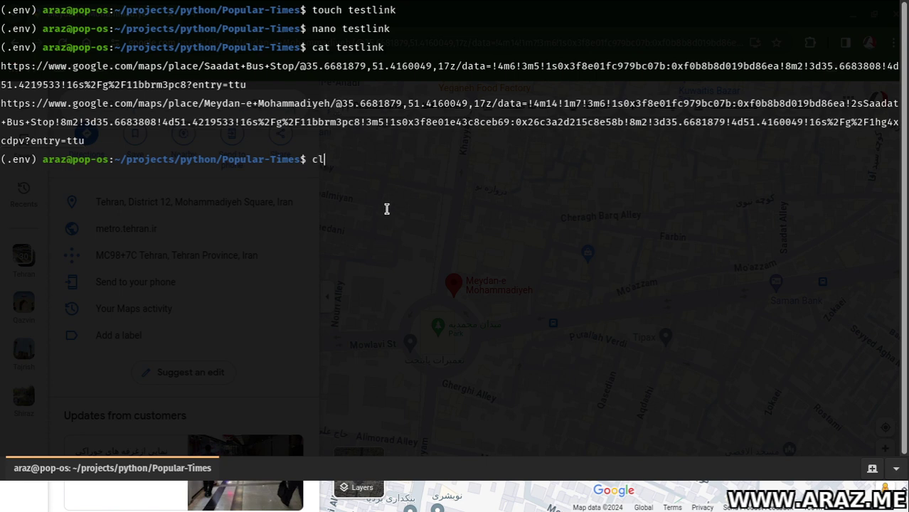
{"action": "key", "text": "Return"}
{"action": "type", "text": "pyt"}
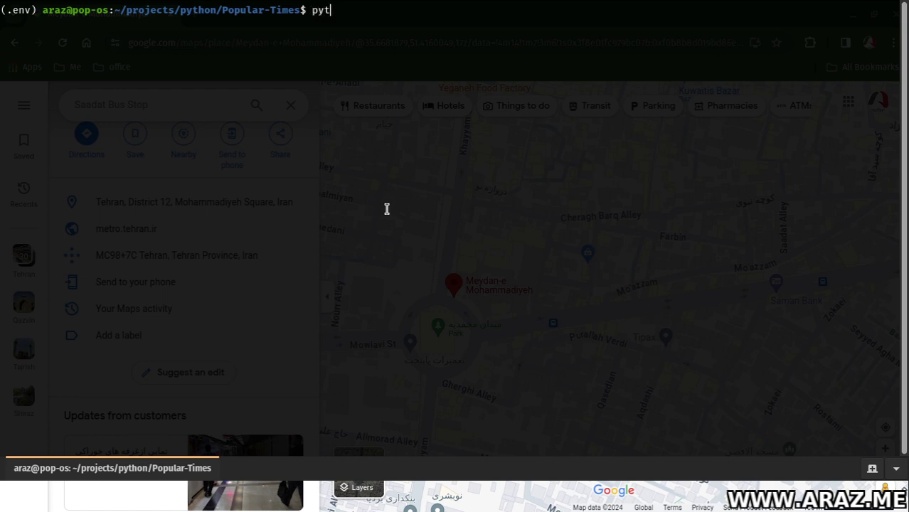
{"action": "type", "text": "hon main.py testlink"}
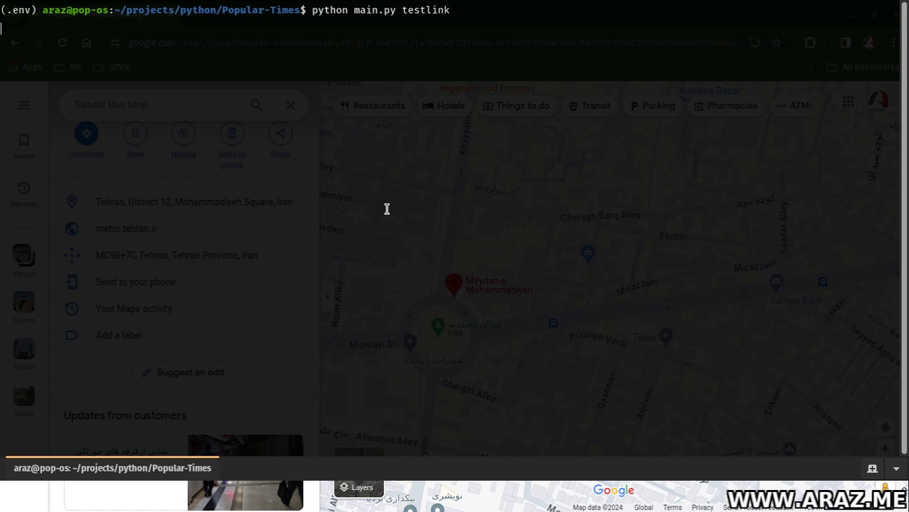
{"action": "key", "text": "F12"}
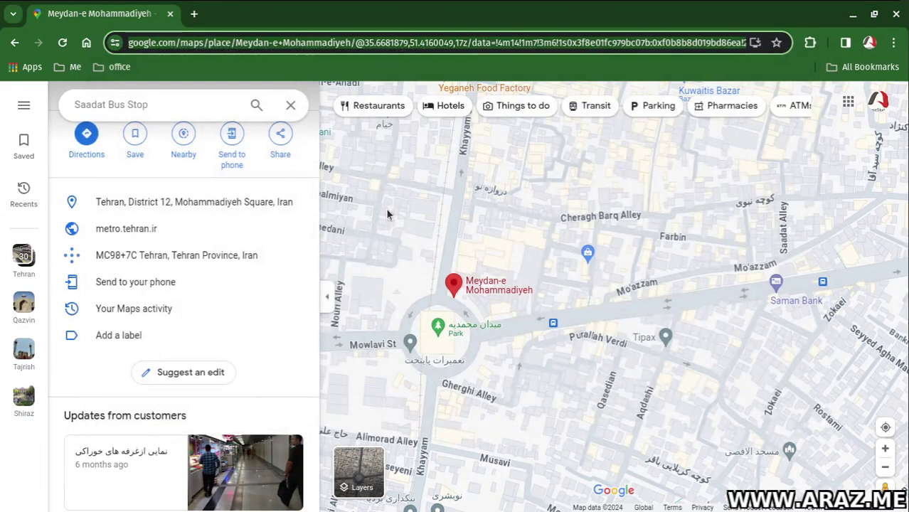
Minimize Chrome to look over the Popular-Times folder, then reopen the finished terminal run.
{"action": "left_click", "coordinate": [850, 15]}
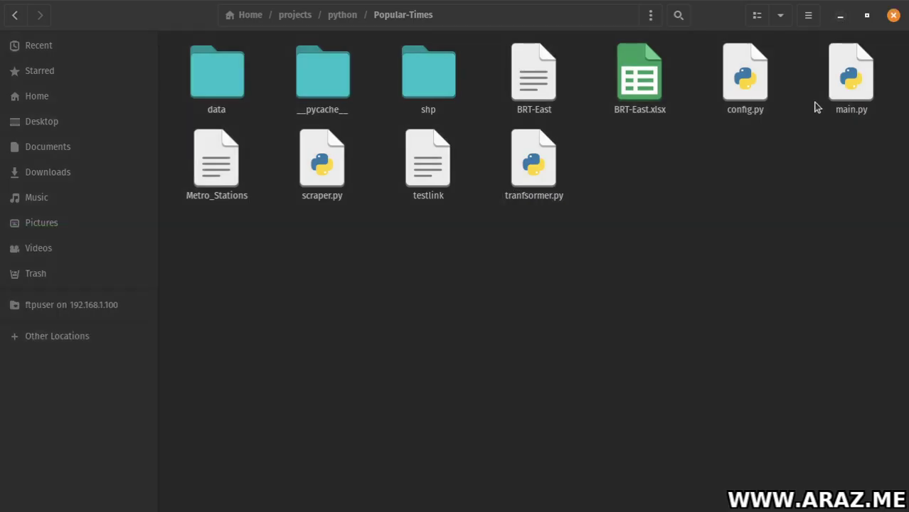
{"action": "left_click", "coordinate": [431, 208]}
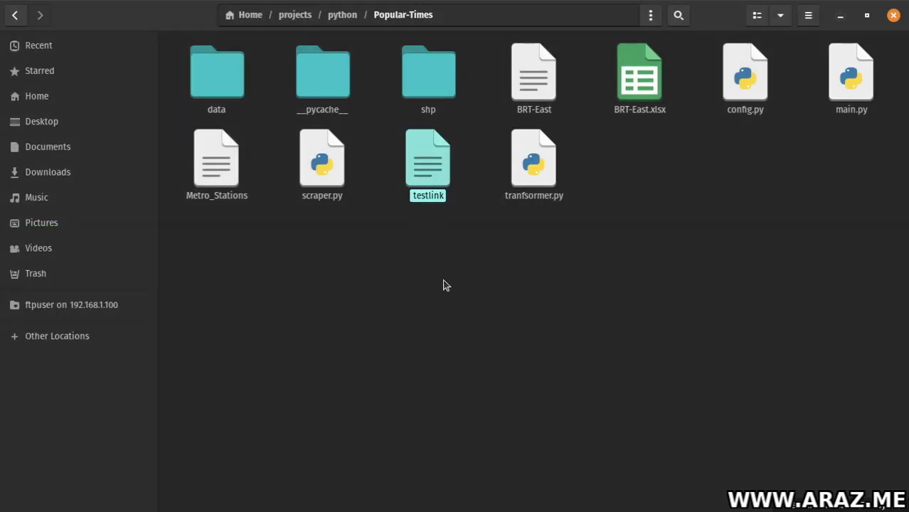
{"action": "left_click", "coordinate": [447, 281]}
{"action": "key", "text": "F12"}
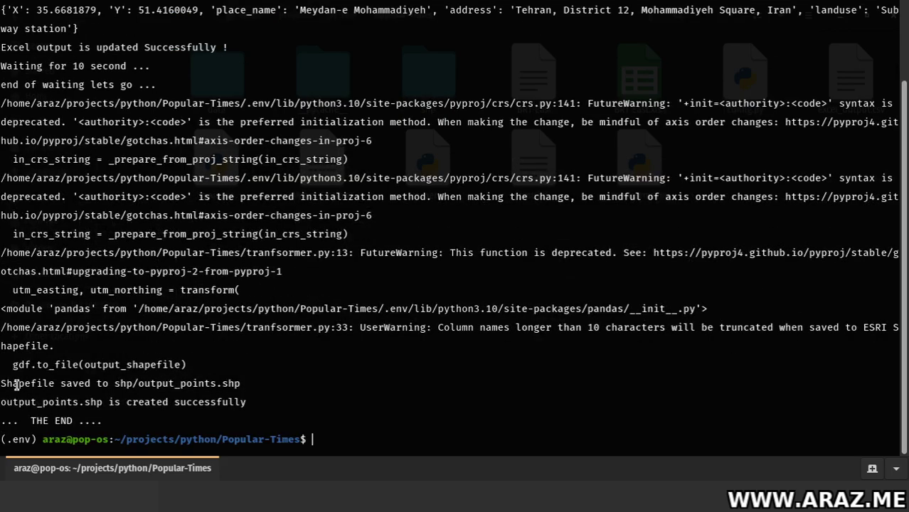
Highlight the messages confirming output_points.shp was saved, then switch back to the Files window.
{"action": "left_click_drag", "start_coordinate": [7, 385], "coordinate": [243, 387]}
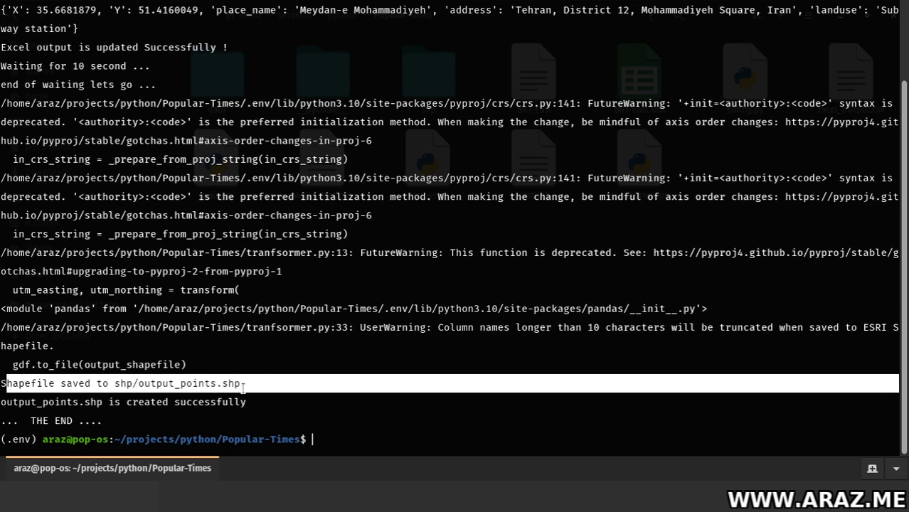
{"action": "left_click_drag", "start_coordinate": [12, 402], "coordinate": [243, 404]}
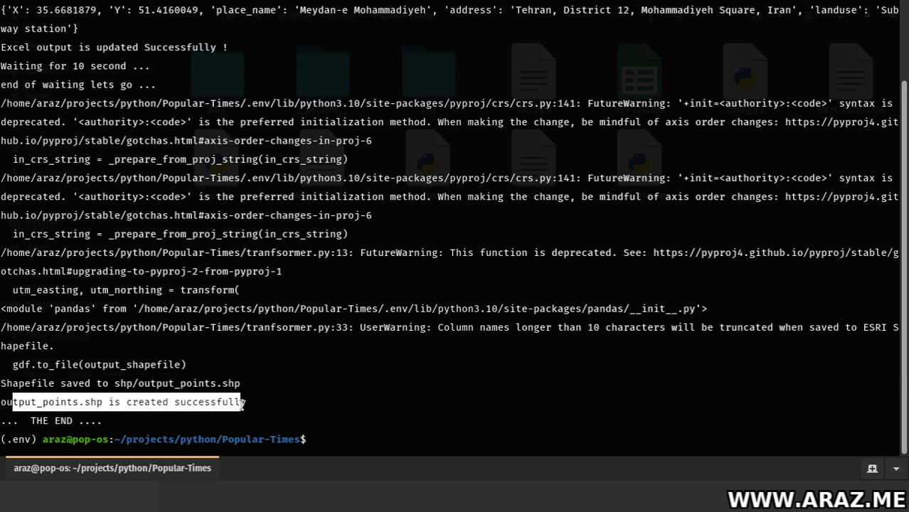
{"action": "left_click", "coordinate": [287, 398]}
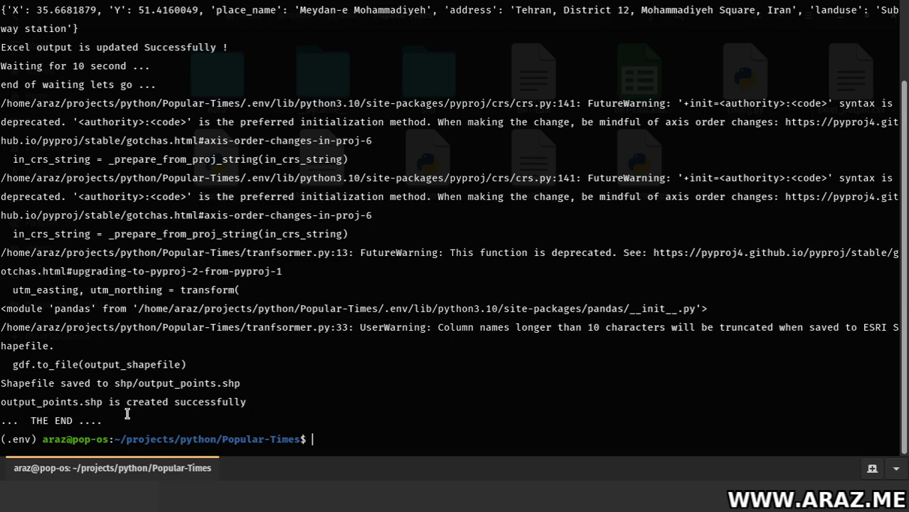
{"action": "key", "text": "alt+Tab"}
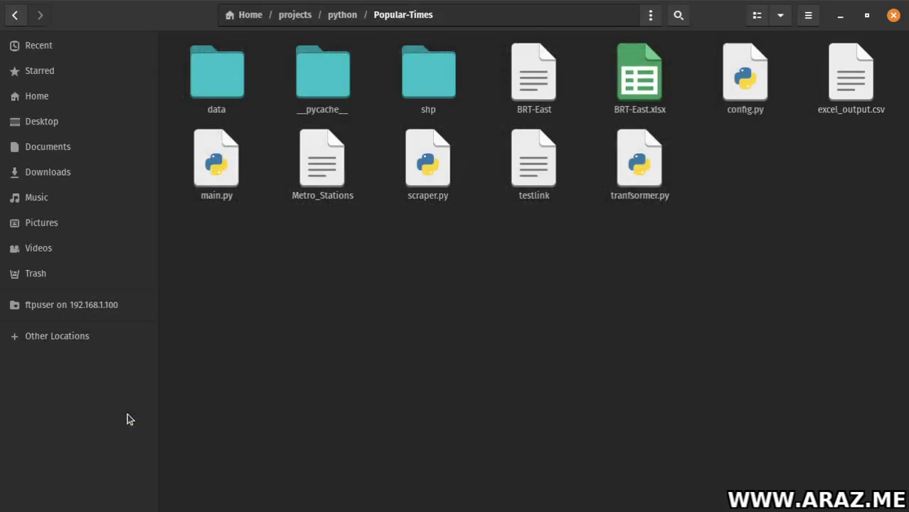
Open excel_output.csv in Calc and inspect both places' hourly values from column O to AC.
{"action": "double_click", "coordinate": [855, 88]}
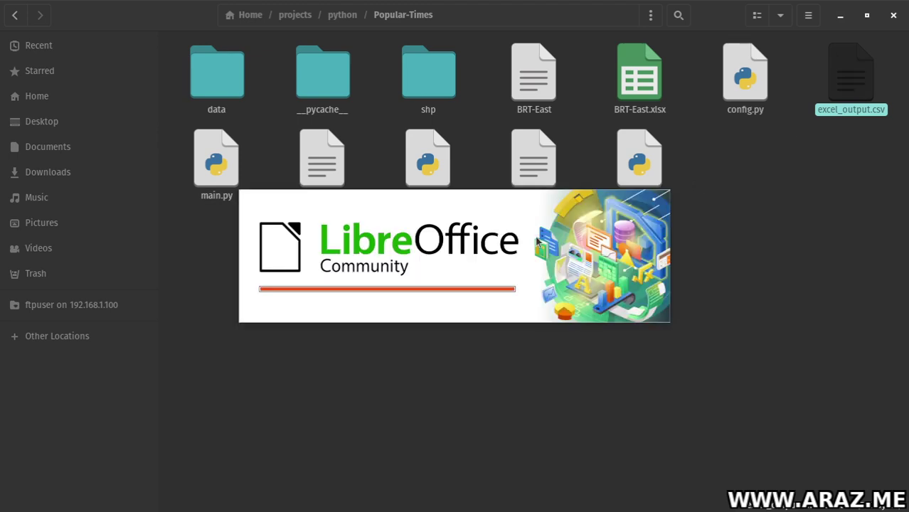
{"action": "left_click", "coordinate": [643, 473]}
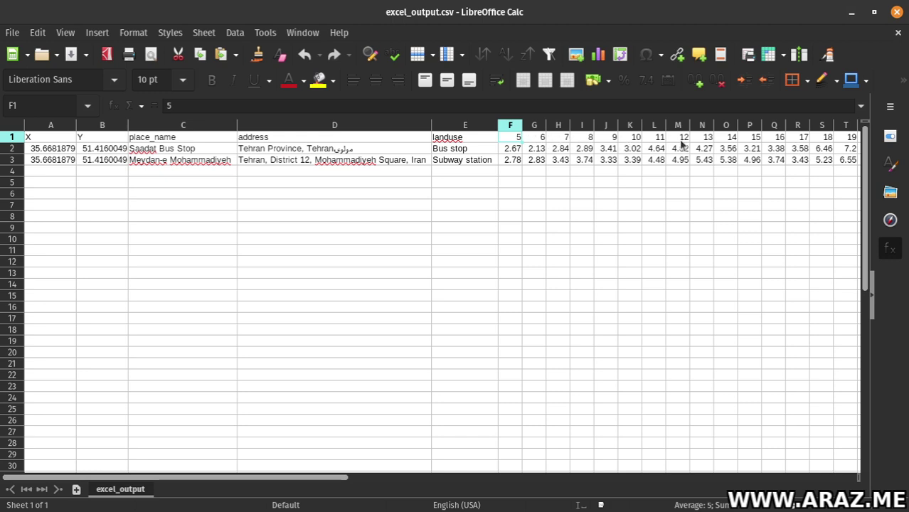
{"action": "left_click", "coordinate": [735, 140]}
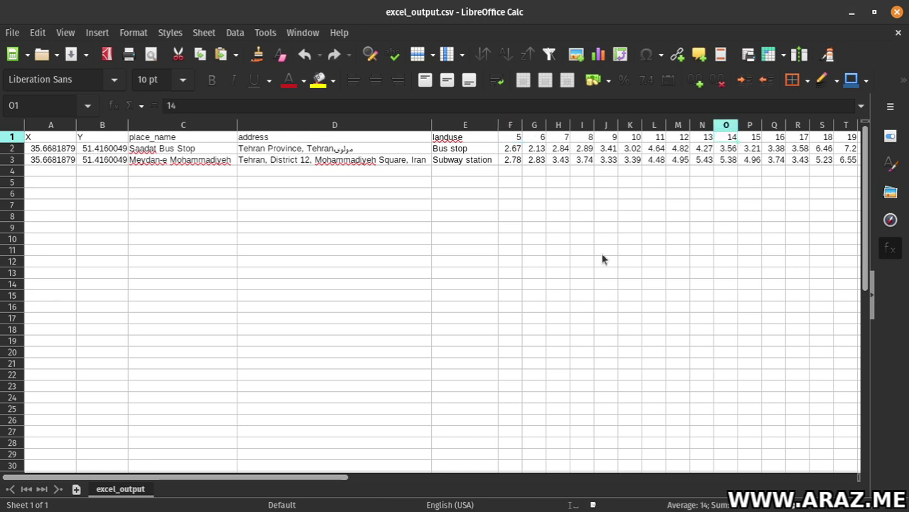
{"action": "left_click_drag", "start_coordinate": [328, 482], "coordinate": [409, 482]}
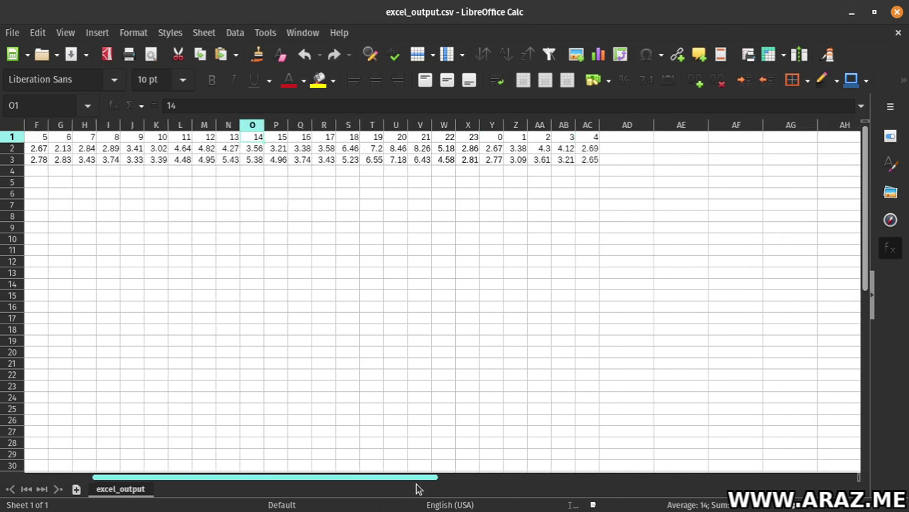
{"action": "left_click", "coordinate": [593, 139]}
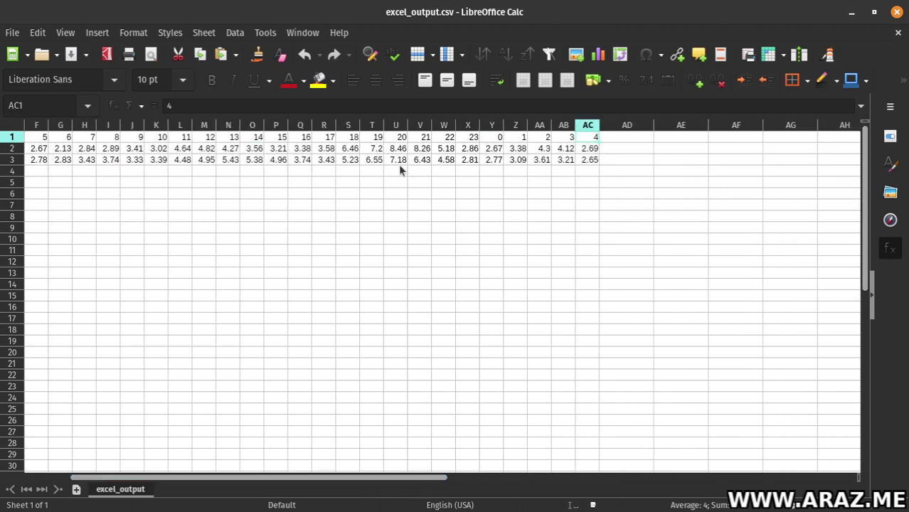
{"action": "left_click_drag", "start_coordinate": [361, 481], "coordinate": [204, 478]}
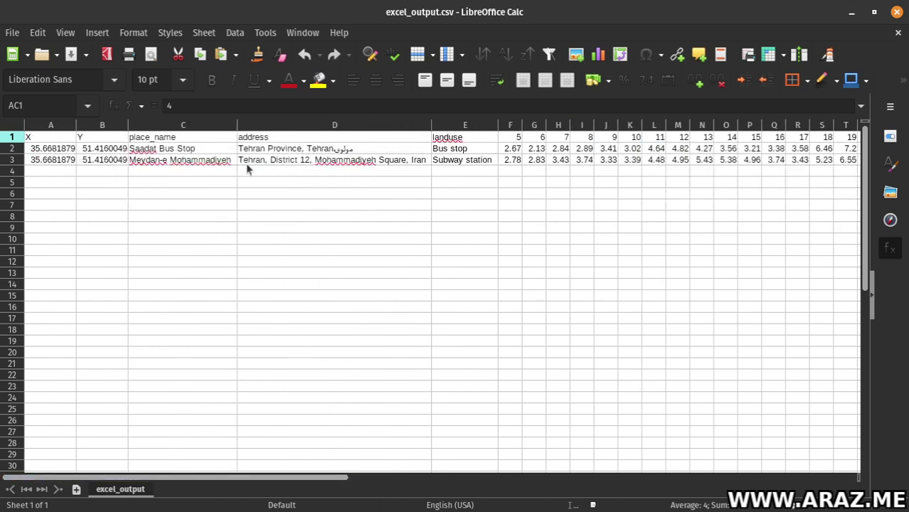
{"action": "mouse_move", "coordinate": [321, 478]}
{"action": "left_mouse_down"}
{"action": "mouse_move", "coordinate": [471, 479]}
{"action": "mouse_move", "coordinate": [316, 478]}
{"action": "left_mouse_up"}
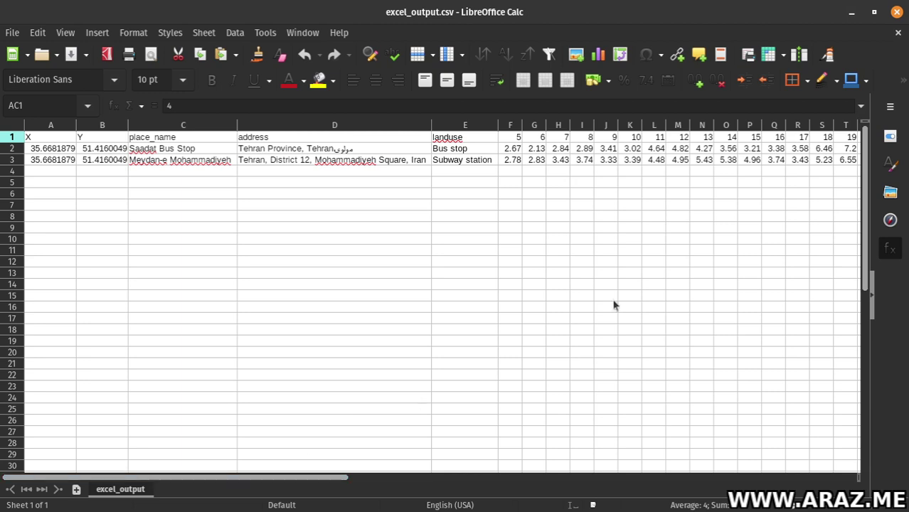
Close Calc, check the output_points files in the shp folder, then open the data folder.
{"action": "left_click", "coordinate": [897, 13]}
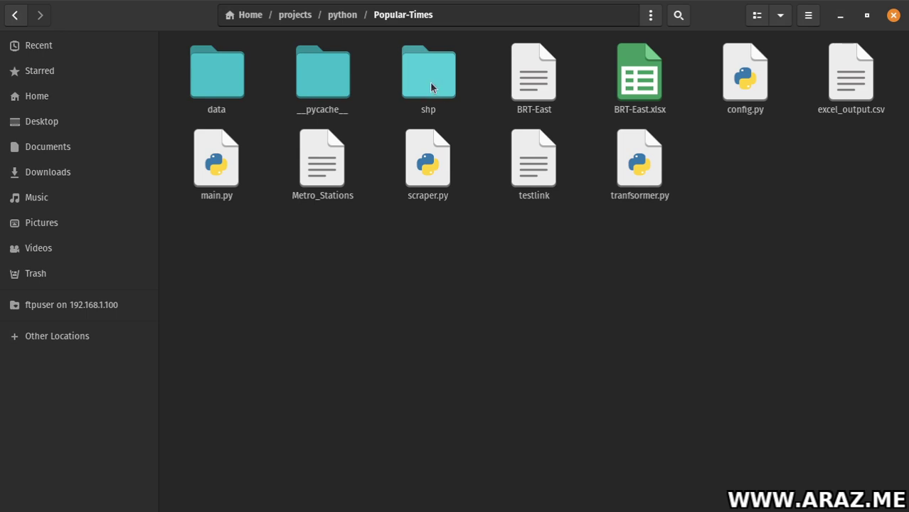
{"action": "double_click", "coordinate": [431, 87]}
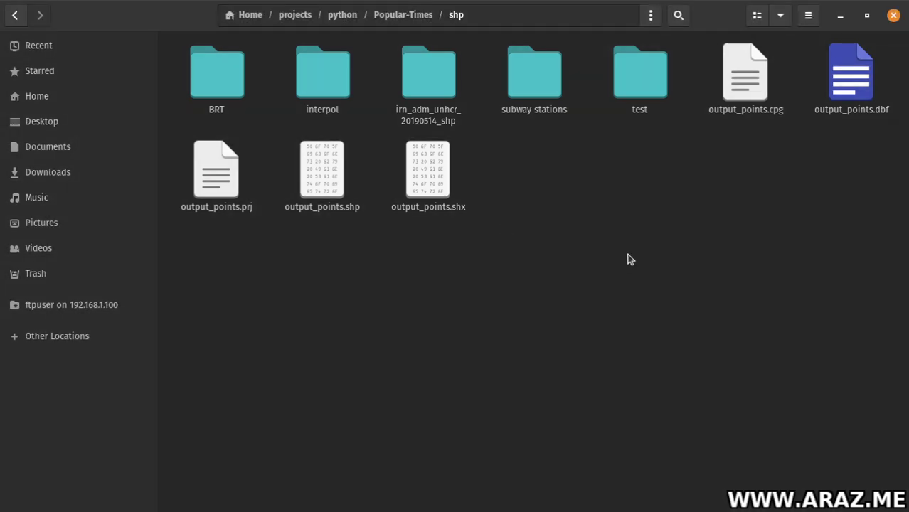
{"action": "left_click", "coordinate": [416, 17]}
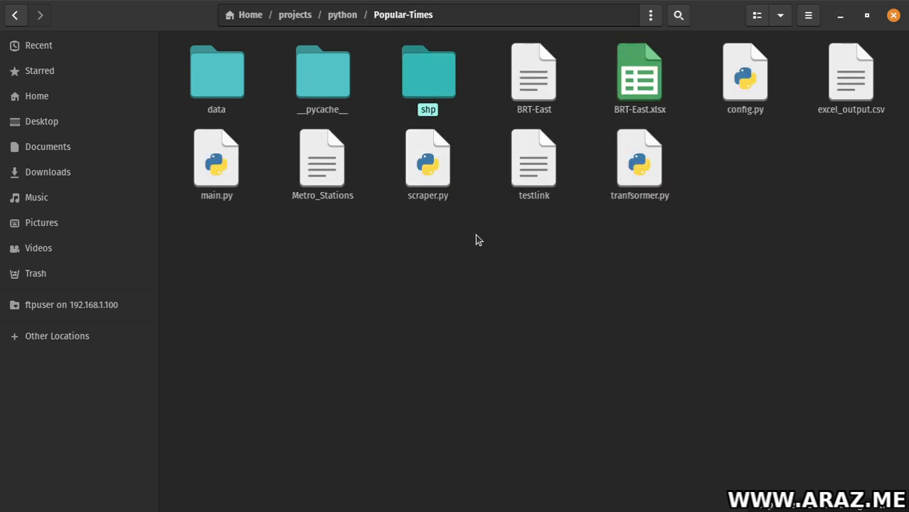
{"action": "double_click", "coordinate": [229, 94]}
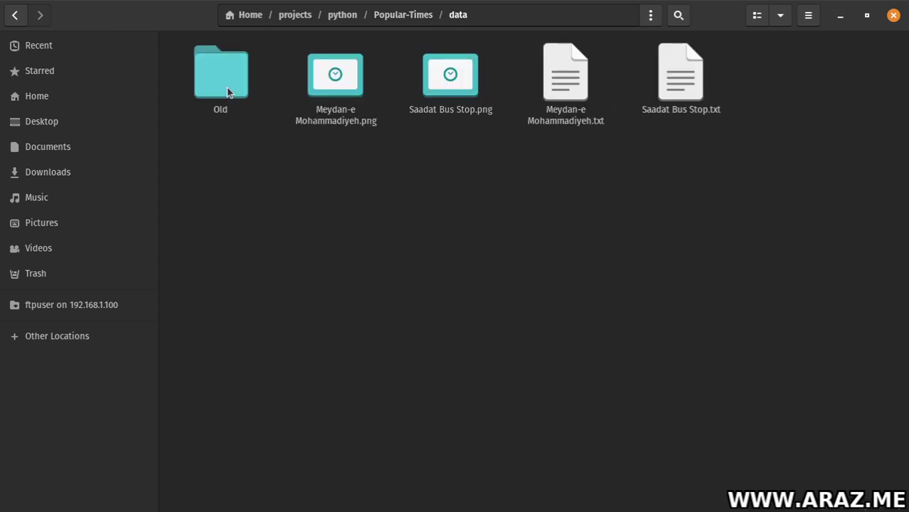
View the Meydan-e Mohammadiyeh busyness chart in Image Viewer, then close it.
{"action": "double_click", "coordinate": [345, 93]}
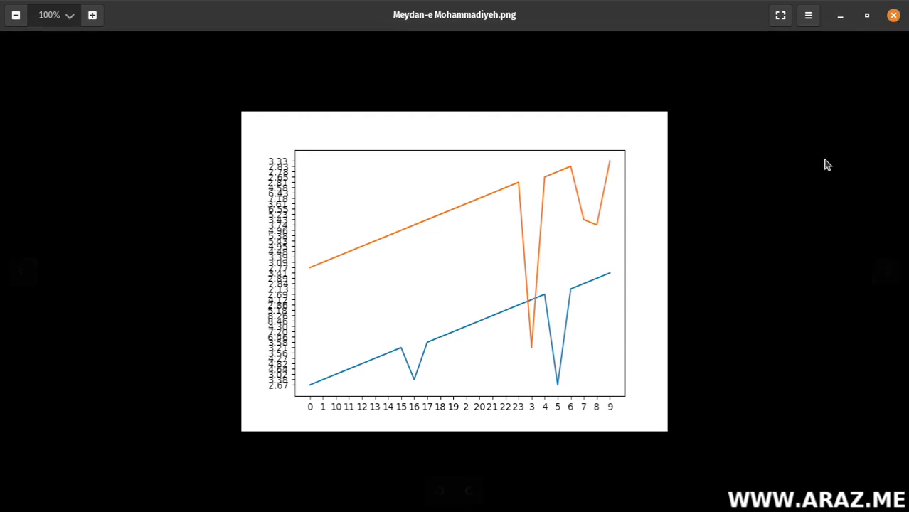
{"action": "key", "text": "alt+Tab"}
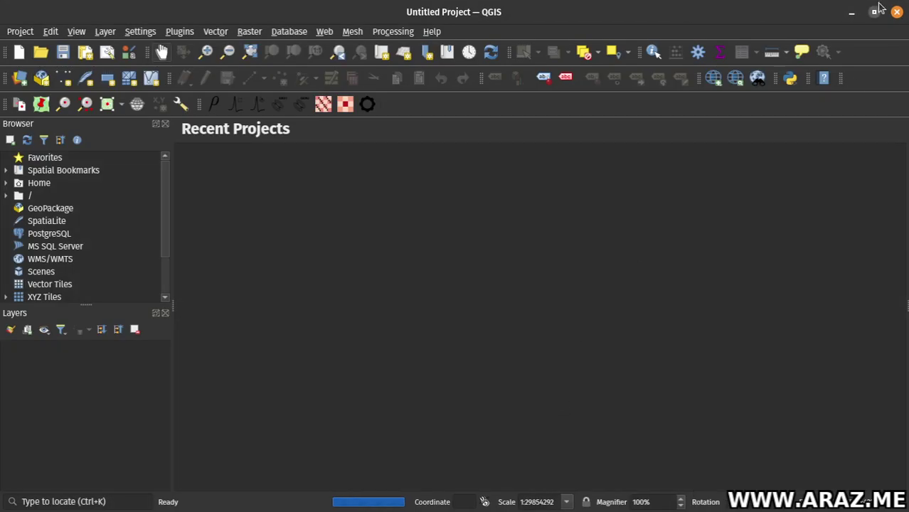
{"action": "key", "text": "alt+Tab"}
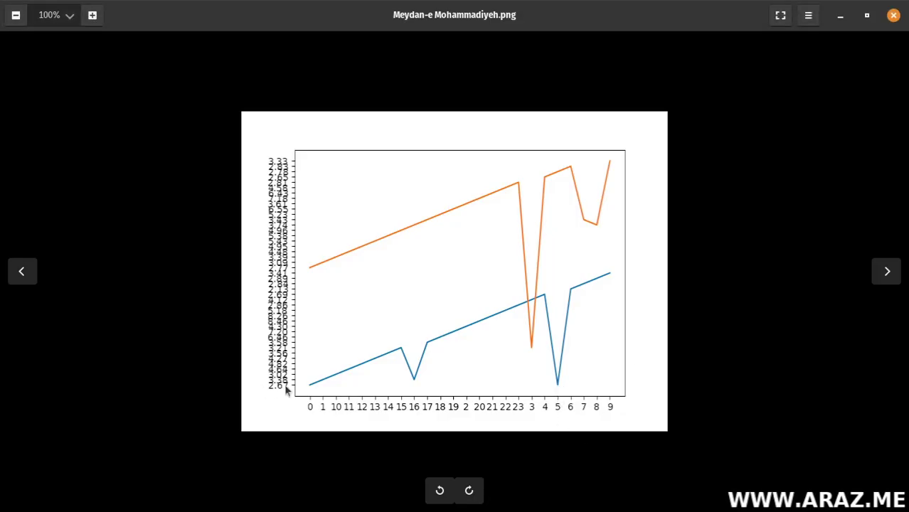
{"action": "left_click", "coordinate": [893, 15]}
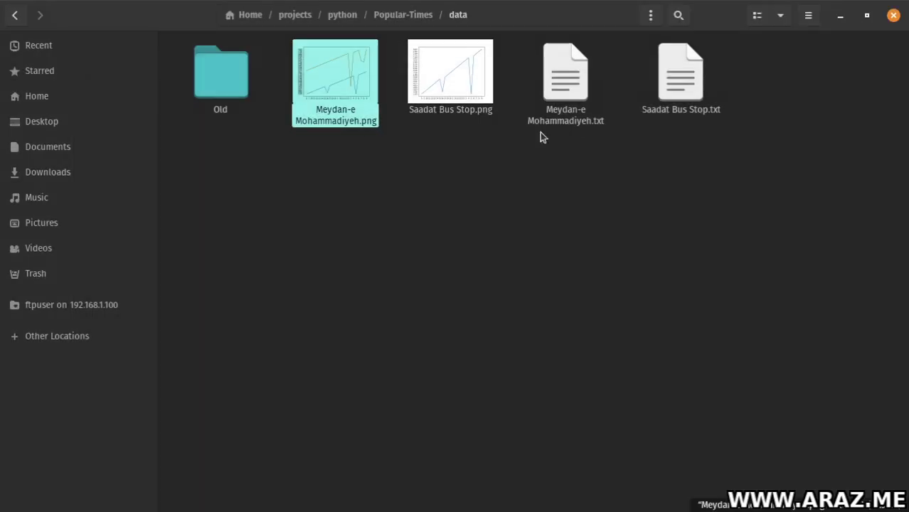
View the Saadat Bus Stop chart, then open Meydan-e Mohammadiyeh.txt.
{"action": "left_click", "coordinate": [433, 80]}
{"action": "double_click", "coordinate": [435, 82]}
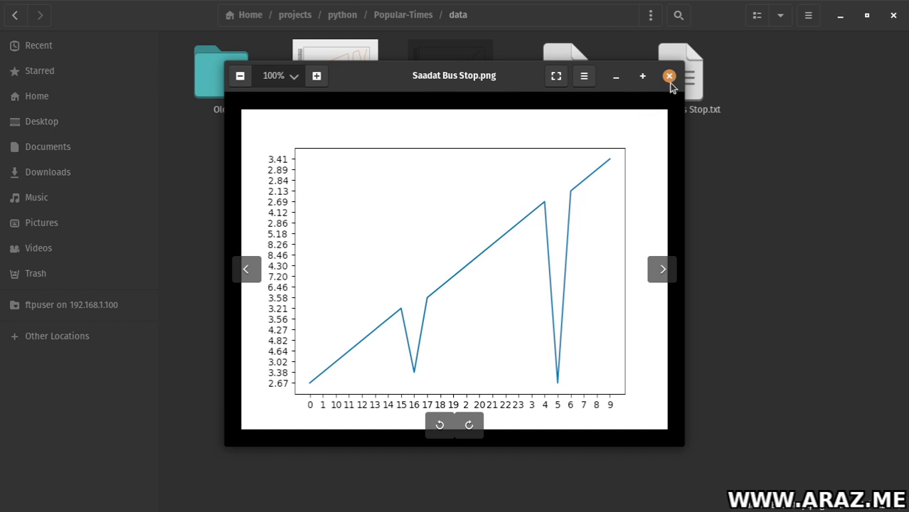
{"action": "left_click", "coordinate": [670, 76]}
{"action": "double_click", "coordinate": [582, 72]}
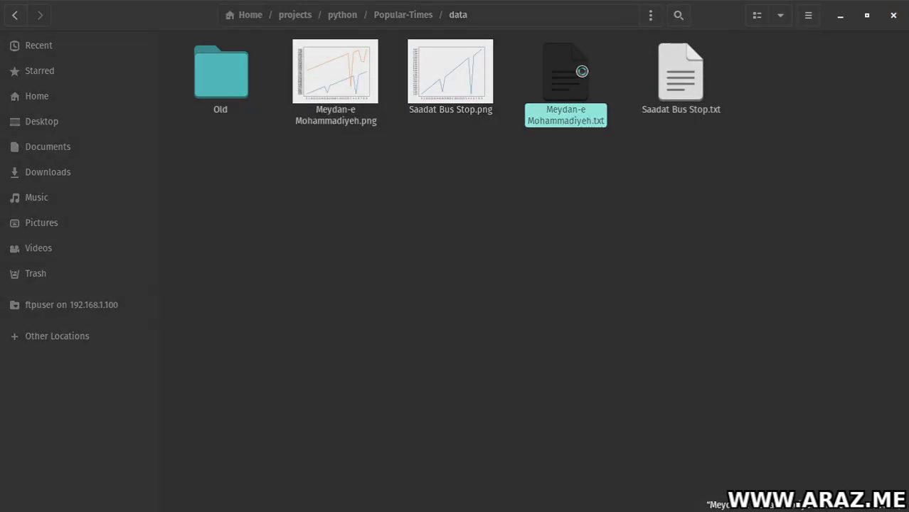
Scroll through the Meydan-e Mohammadiyeh hourly busy percentages and close the file.
{"action": "scroll", "coordinate": [73, 154], "scroll_direction": "down", "scroll_amount": 9}
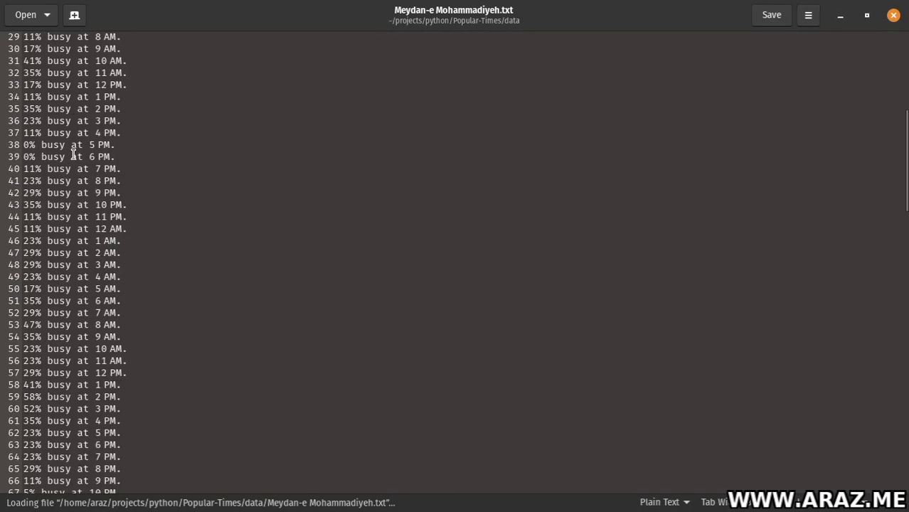
{"action": "scroll", "coordinate": [73, 155], "scroll_direction": "down", "scroll_amount": 20}
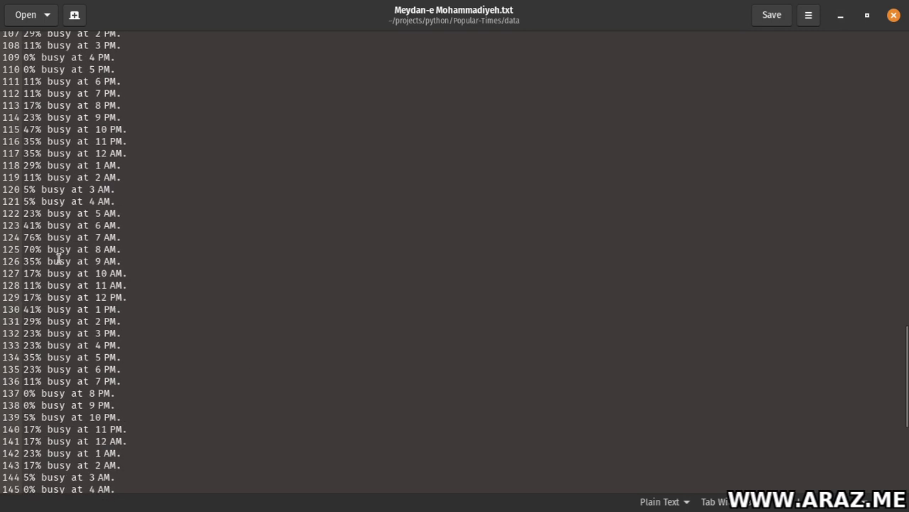
{"action": "scroll", "coordinate": [58, 259], "scroll_direction": "down", "scroll_amount": 8}
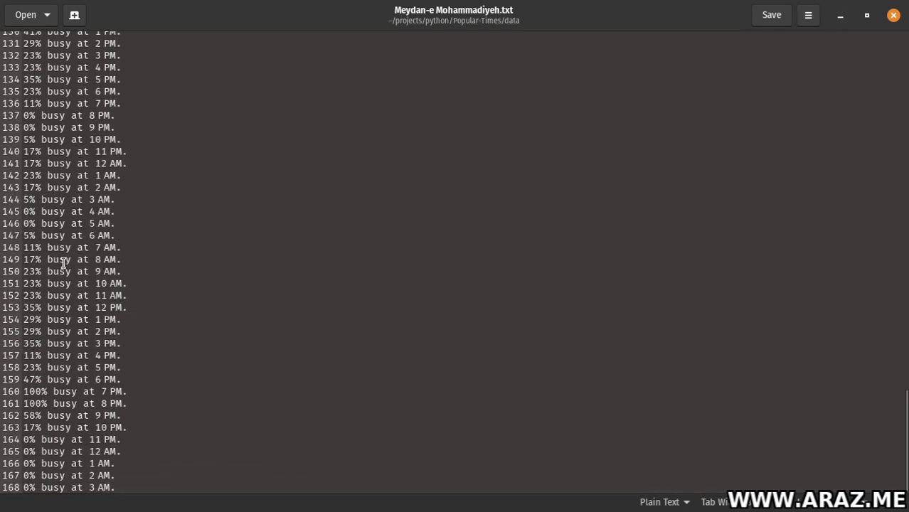
{"action": "left_click", "coordinate": [894, 15]}
Open Saadat Bus Stop.txt, scroll through its percentages, and close it.
{"action": "double_click", "coordinate": [663, 100]}
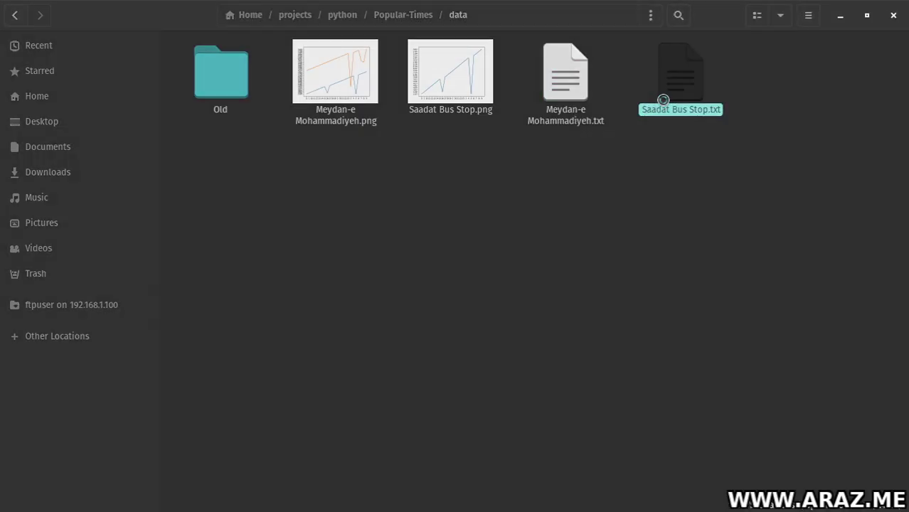
{"action": "scroll", "coordinate": [141, 139], "scroll_direction": "down", "scroll_amount": 20}
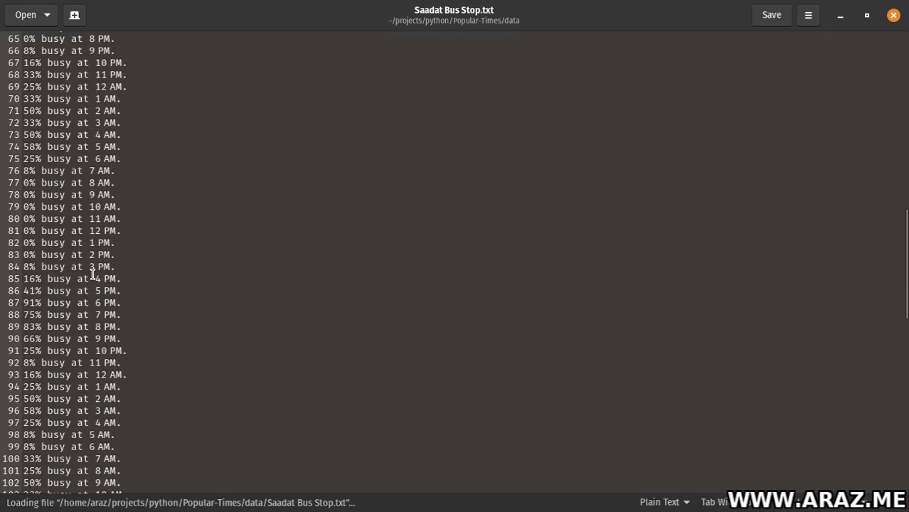
{"action": "left_click", "coordinate": [893, 15]}
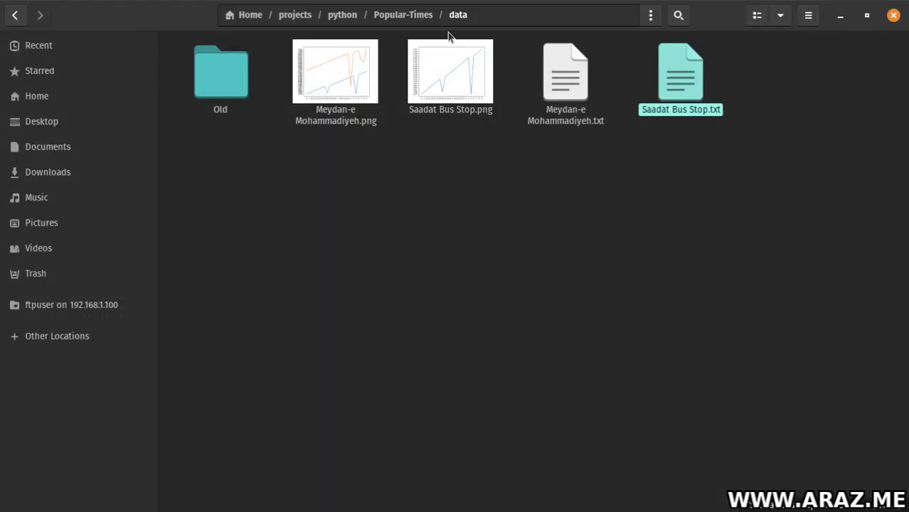
Zoom the map to the output_points layer and open its attribute table in form view.
{"action": "left_click", "coordinate": [403, 15]}
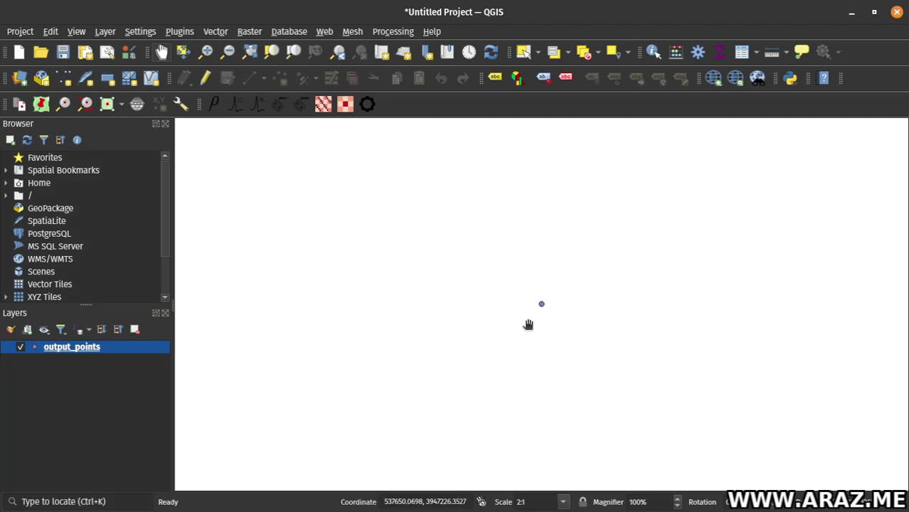
{"action": "scroll", "coordinate": [542, 308], "scroll_direction": "down", "scroll_amount": 1}
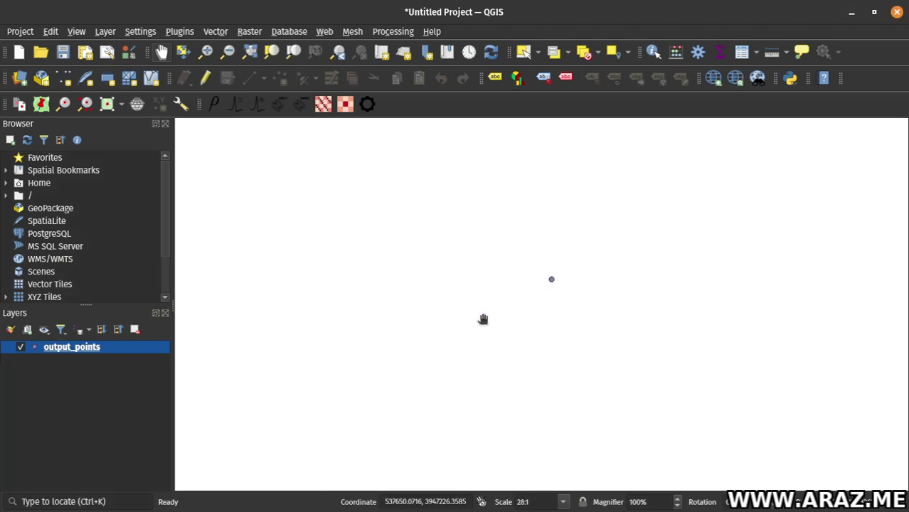
{"action": "right_click", "coordinate": [66, 352]}
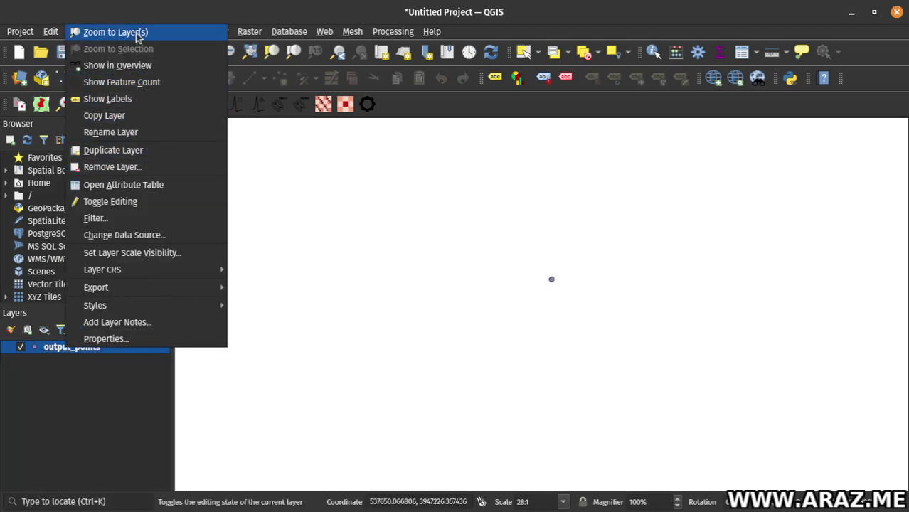
{"action": "left_click", "coordinate": [138, 32]}
{"action": "right_click", "coordinate": [56, 349]}
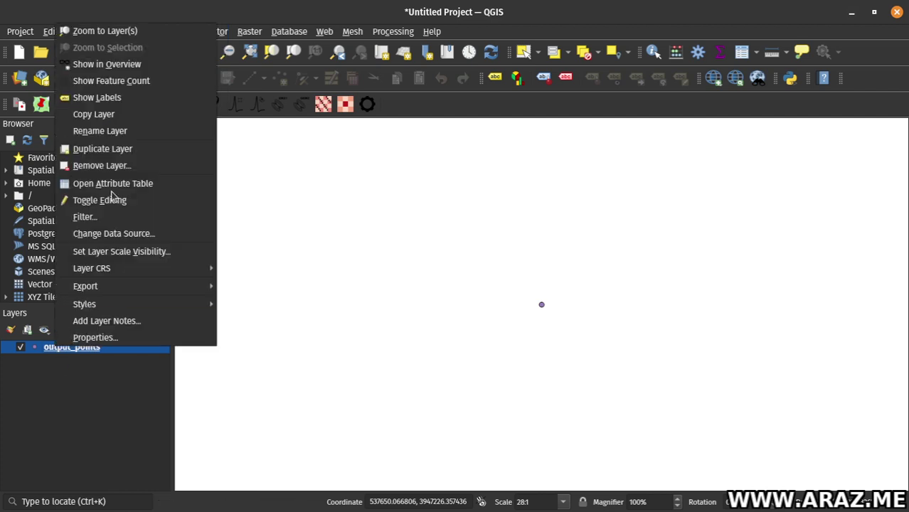
{"action": "key", "text": "Escape"}
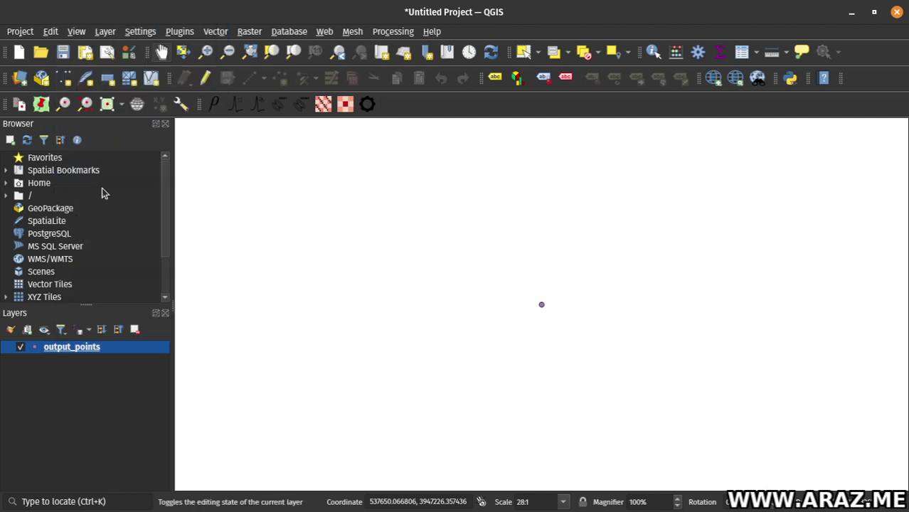
Switch between the Meydan-e Mohammadiyeh and Saadat Bus Stop records to compare their attributes.
{"action": "left_click", "coordinate": [45, 86]}
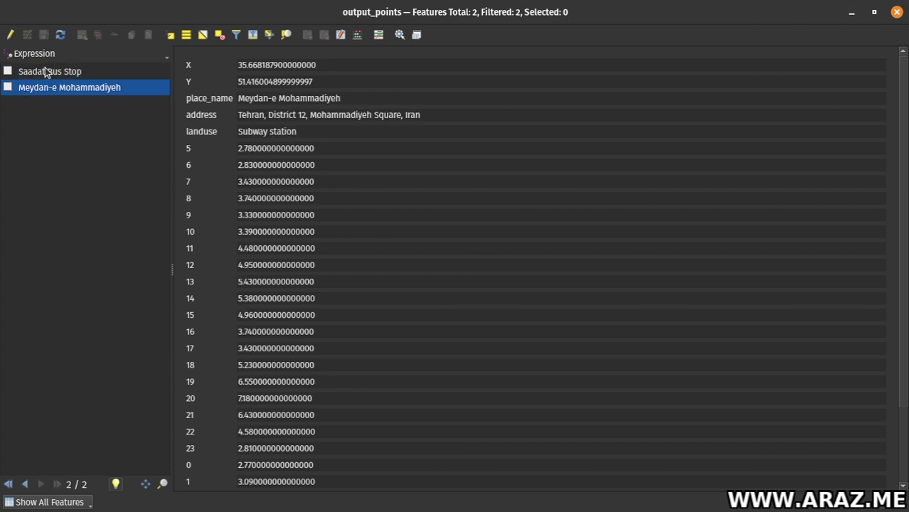
{"action": "left_click", "coordinate": [45, 71]}
{"action": "left_click", "coordinate": [45, 87]}
{"action": "left_click", "coordinate": [48, 70]}
{"action": "left_click", "coordinate": [55, 89]}
Restore the attribute table to a smaller floating window and reselect each of the two records.
{"action": "double_click", "coordinate": [767, 21]}
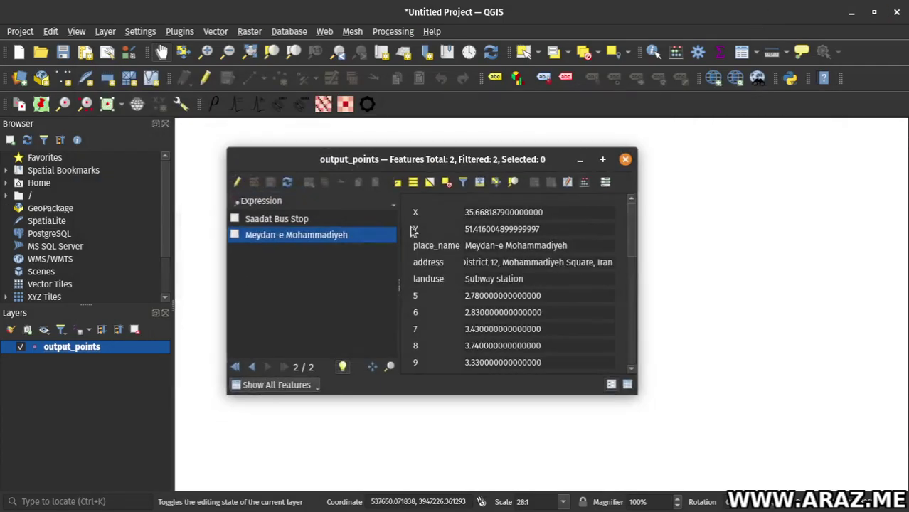
{"action": "mouse_move", "coordinate": [633, 232]}
{"action": "left_mouse_down"}
{"action": "mouse_move", "coordinate": [636, 356]}
{"action": "mouse_move", "coordinate": [636, 231]}
{"action": "left_mouse_up"}
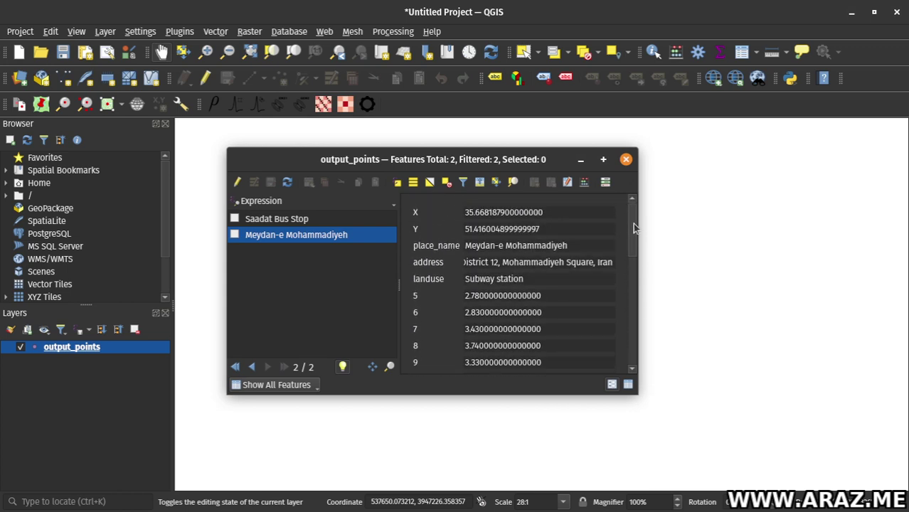
{"action": "key", "text": "Up"}
{"action": "left_click", "coordinate": [280, 240]}
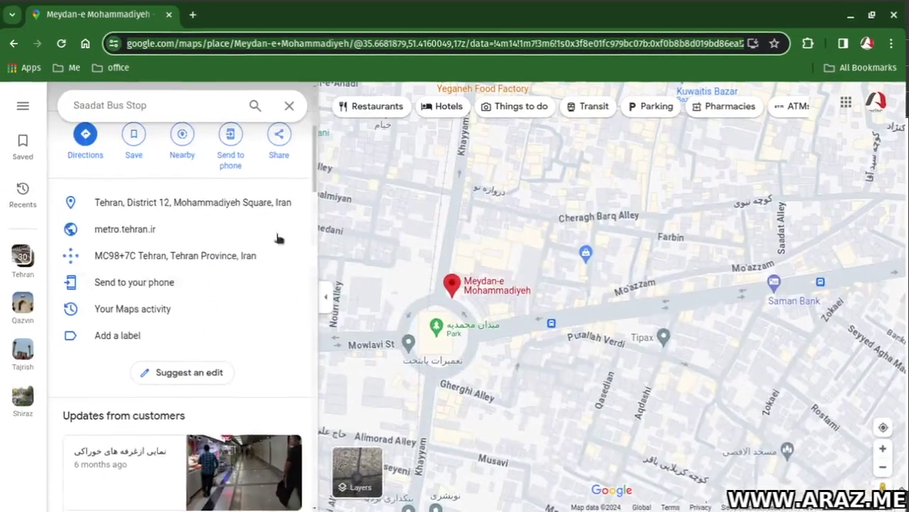
Scroll through the Saadat Bus Stop record's fields, then close the attribute table and return to QGIS.
{"action": "scroll", "coordinate": [195, 301], "scroll_direction": "up", "scroll_amount": 5}
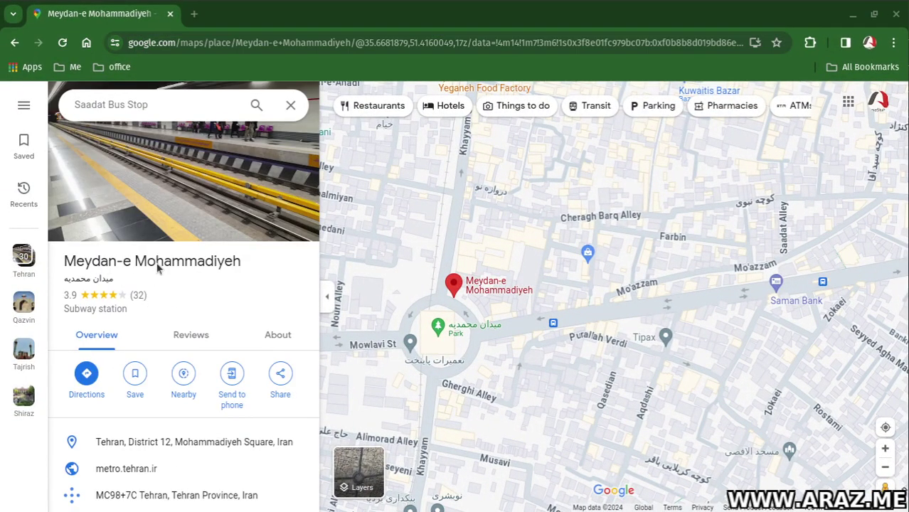
{"action": "left_click", "coordinate": [284, 220]}
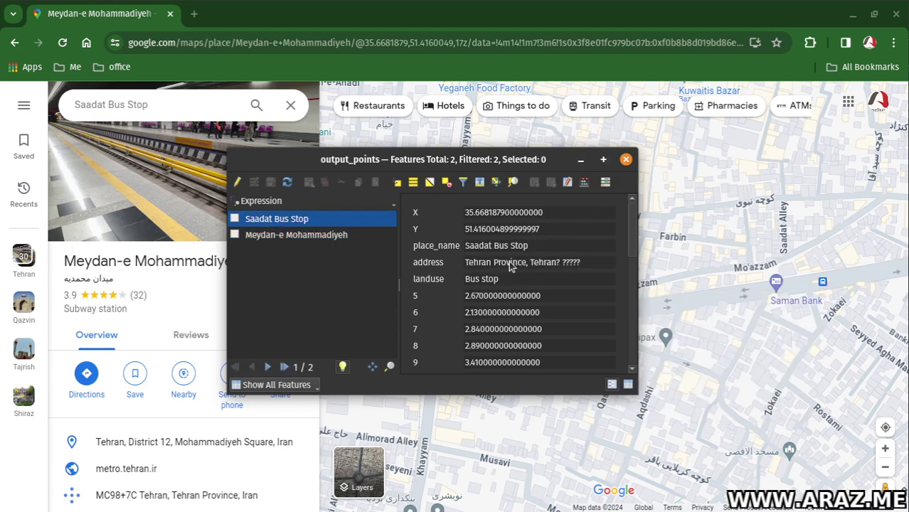
{"action": "scroll", "coordinate": [509, 281], "scroll_direction": "down", "scroll_amount": 3}
{"action": "scroll", "coordinate": [509, 283], "scroll_direction": "down", "scroll_amount": 5}
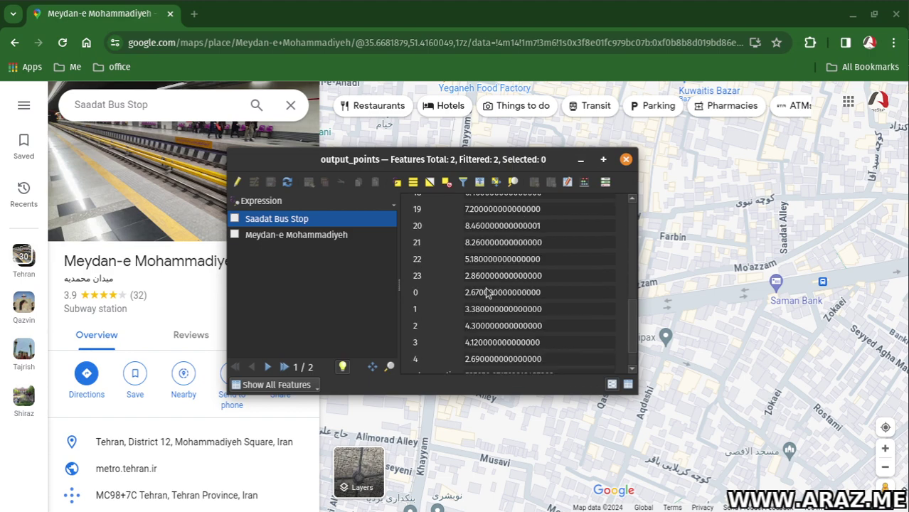
{"action": "left_click", "coordinate": [626, 159]}
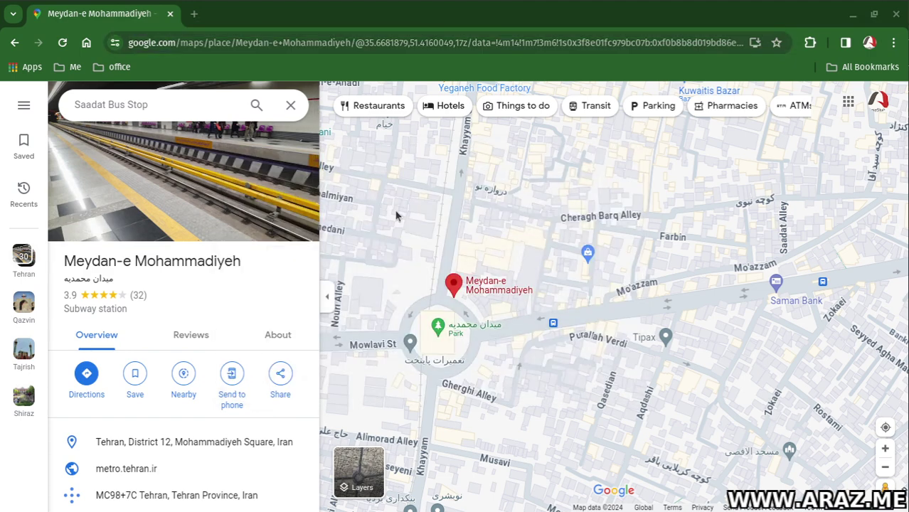
{"action": "key", "text": "alt+Tab"}
Add the QuickMapServices OSM Standard basemap under output_points.
{"action": "left_click", "coordinate": [714, 82]}
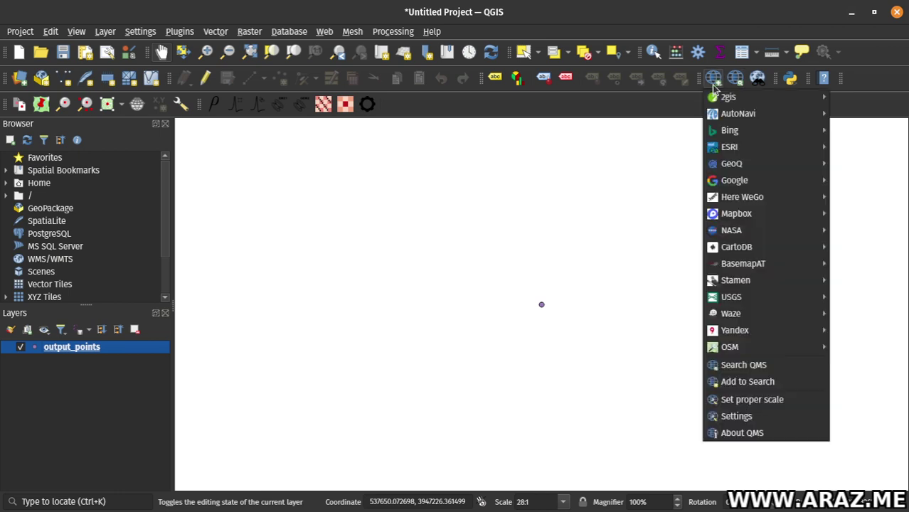
{"action": "mouse_move", "coordinate": [728, 350]}
{"action": "left_click", "coordinate": [595, 350]}
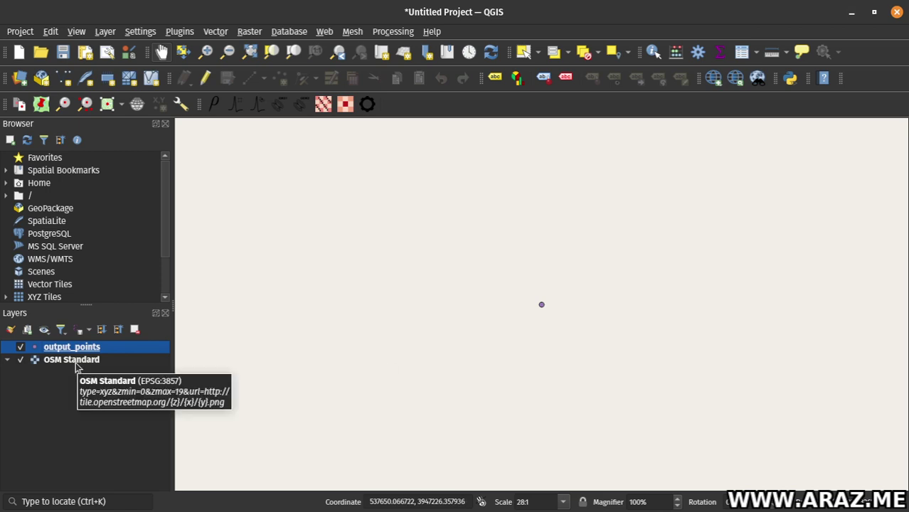
Zoom out and pan the map to centre the point beside the Mohammadiyeh roundabout.
{"action": "scroll", "coordinate": [491, 312], "scroll_direction": "down", "scroll_amount": 8}
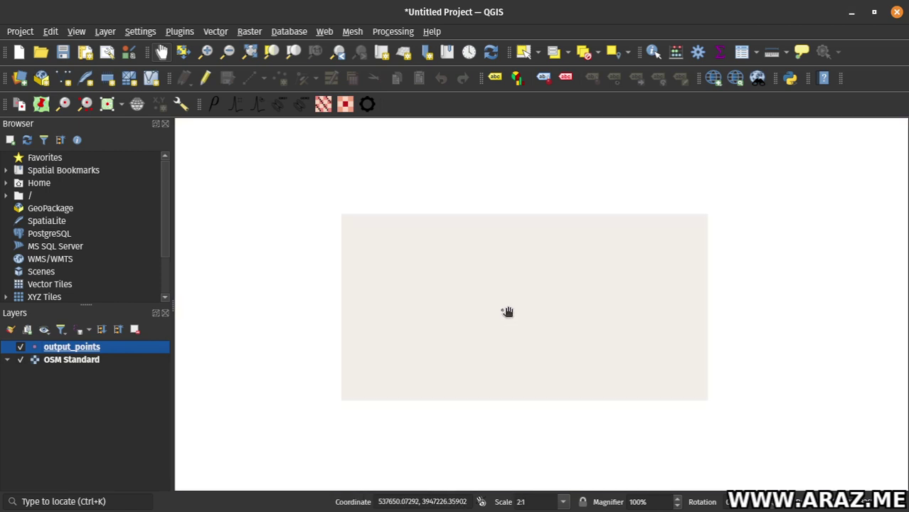
{"action": "scroll", "coordinate": [520, 310], "scroll_direction": "down", "scroll_amount": 6}
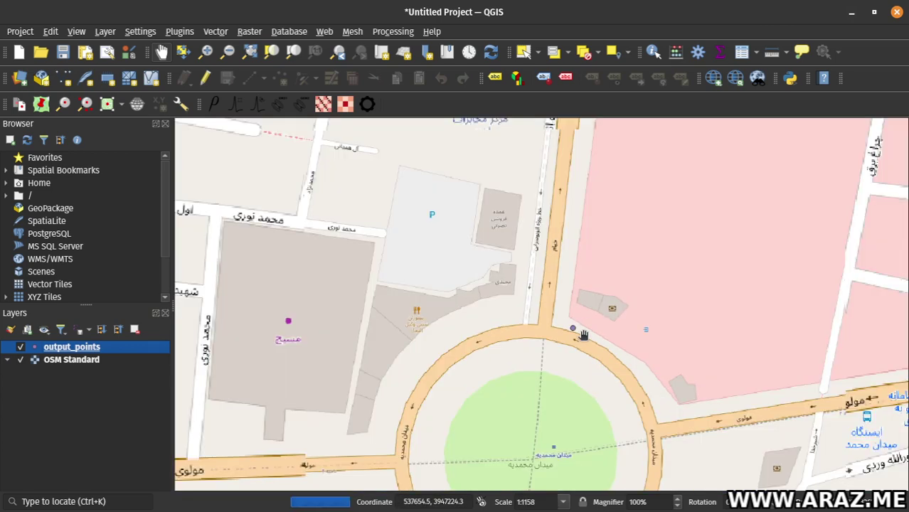
{"action": "scroll", "coordinate": [582, 335], "scroll_direction": "down", "scroll_amount": 1}
{"action": "left_click_drag", "start_coordinate": [587, 362], "coordinate": [574, 290]}
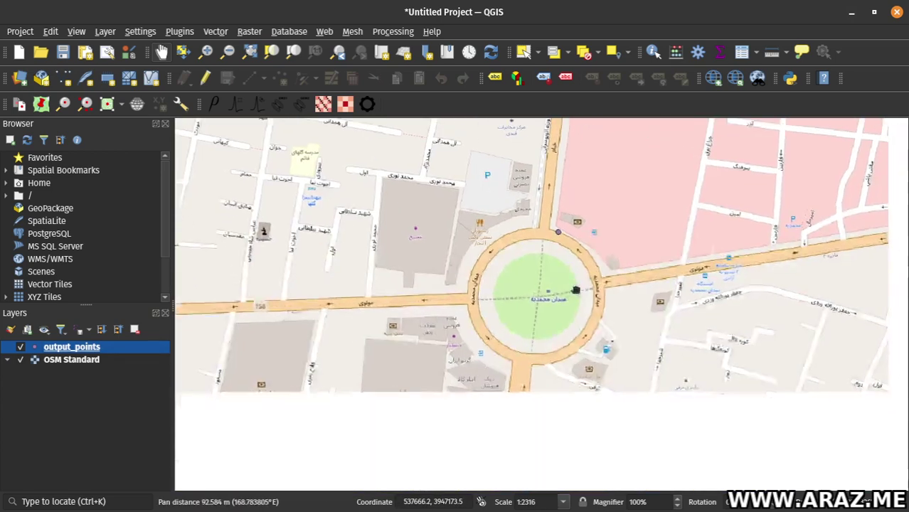
{"action": "scroll", "coordinate": [575, 292], "scroll_direction": "down", "scroll_amount": 1}
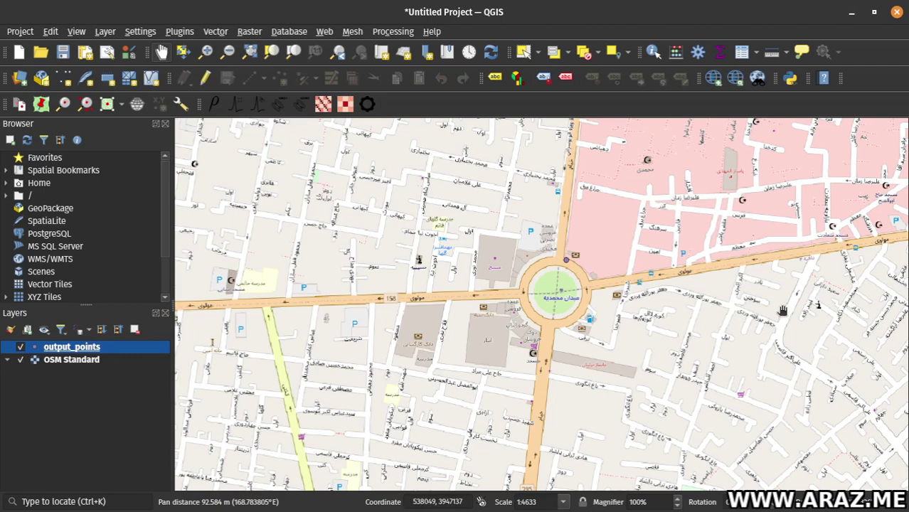
{"action": "left_click_drag", "start_coordinate": [780, 311], "coordinate": [632, 256]}
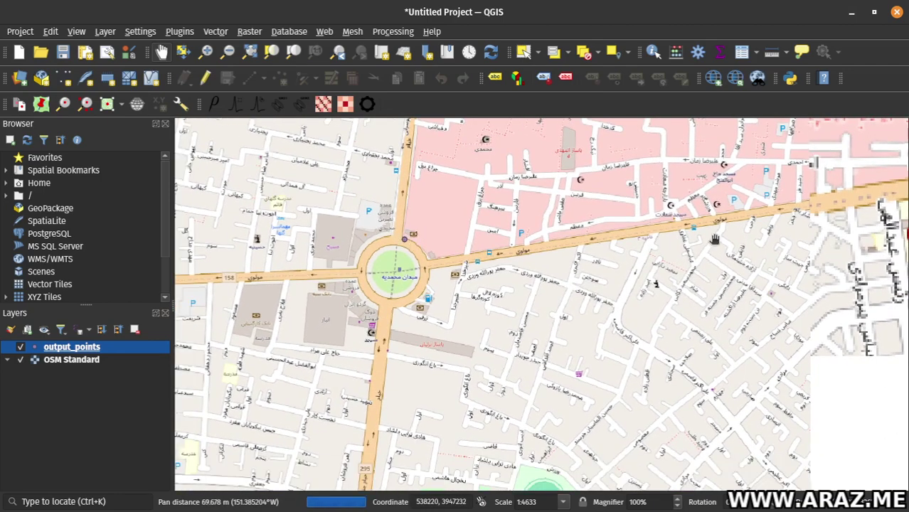
{"action": "left_click_drag", "start_coordinate": [713, 239], "coordinate": [612, 278]}
{"action": "scroll", "coordinate": [571, 281], "scroll_direction": "down", "scroll_amount": 1}
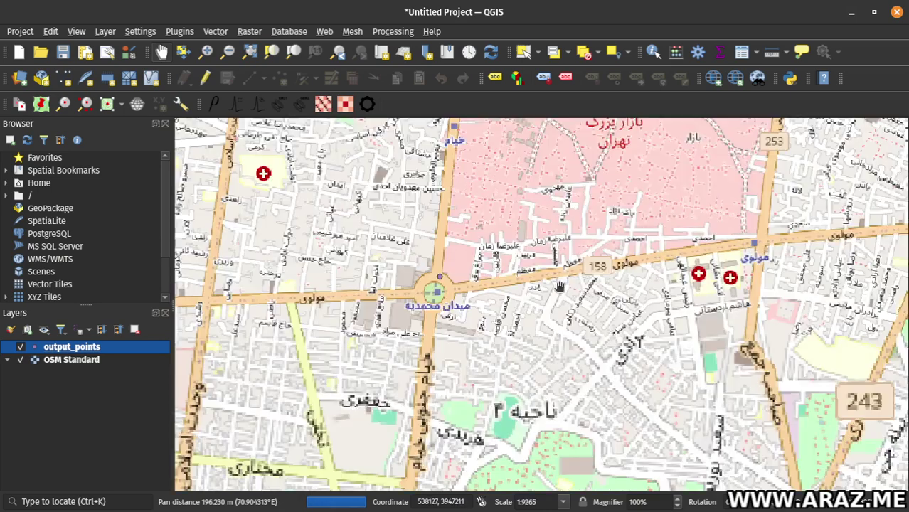
{"action": "left_click_drag", "start_coordinate": [516, 303], "coordinate": [582, 285]}
{"action": "left_click_drag", "start_coordinate": [497, 278], "coordinate": [591, 272]}
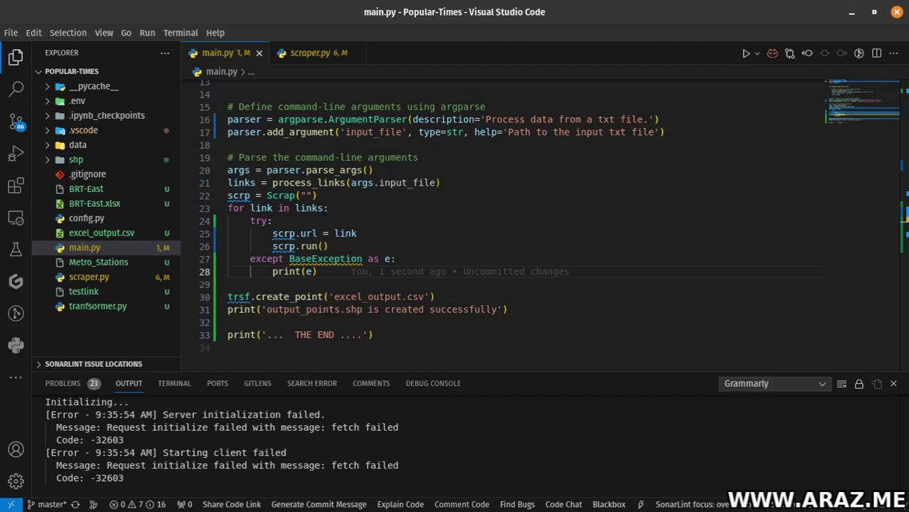
Scroll through main.py to show the scrp.run() loop and the create_point('excel_output.csv') call.
{"action": "scroll", "coordinate": [407, 213], "scroll_direction": "up", "scroll_amount": 5}
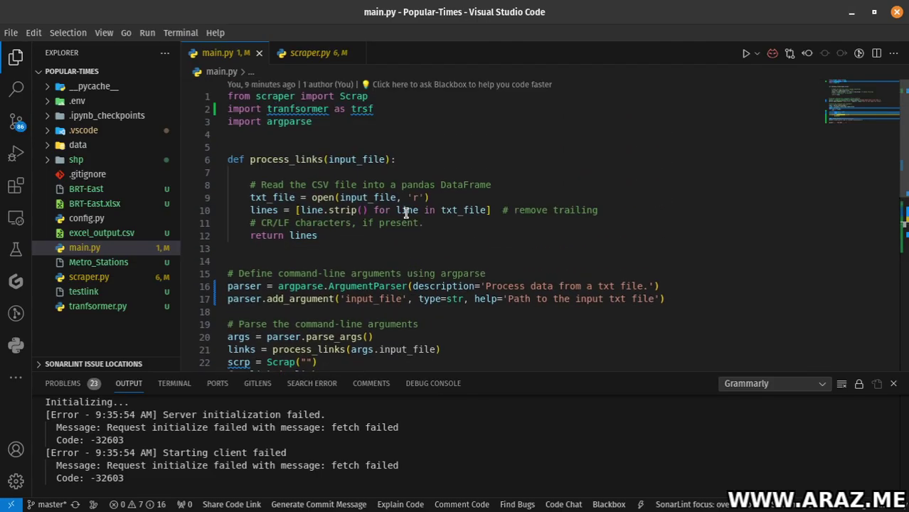
{"action": "scroll", "coordinate": [420, 171], "scroll_direction": "down", "scroll_amount": 7}
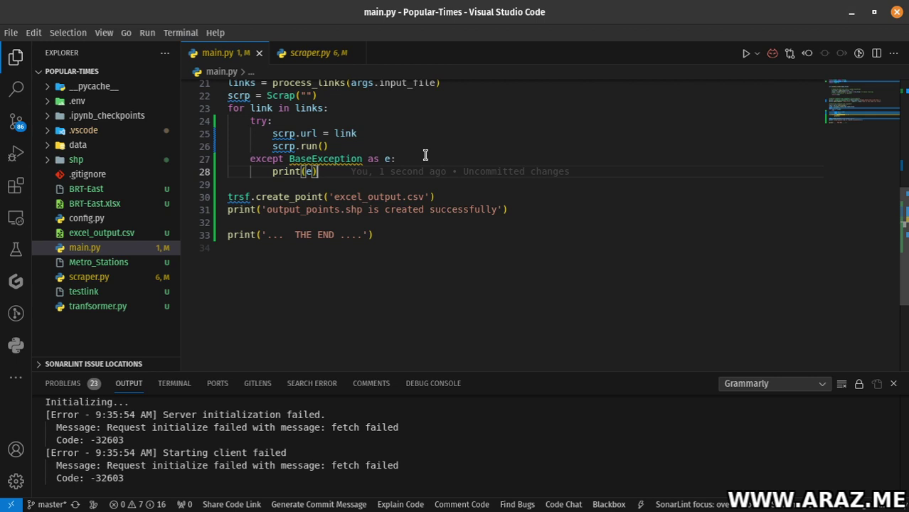